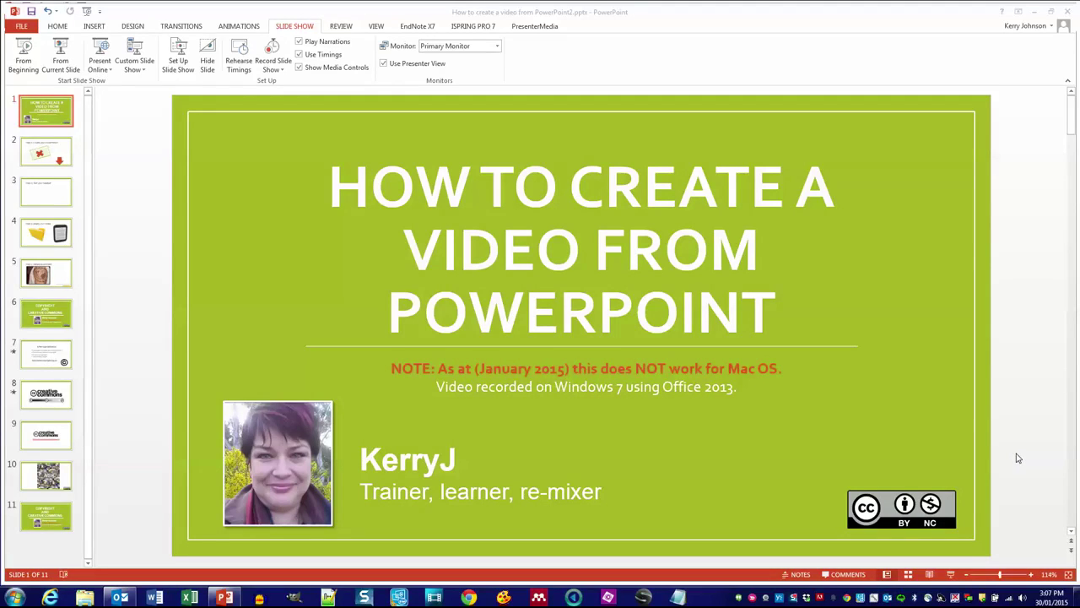
# Replace the closing sentences of slide 2's speaker notes with "Type away!" and hide the notes
pyautogui.click(41, 156)
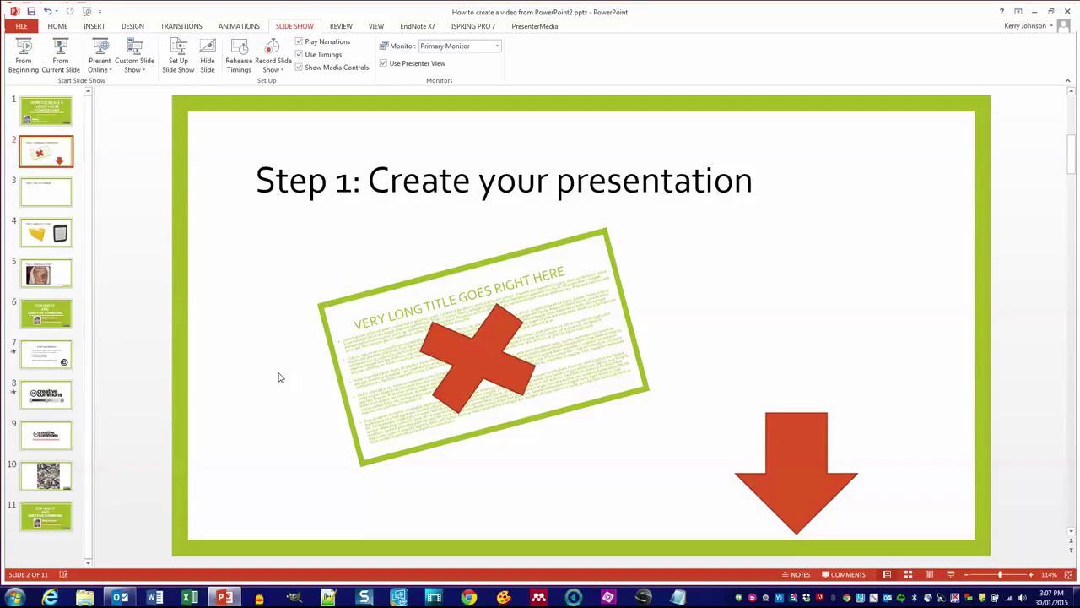
pyautogui.click(797, 575)
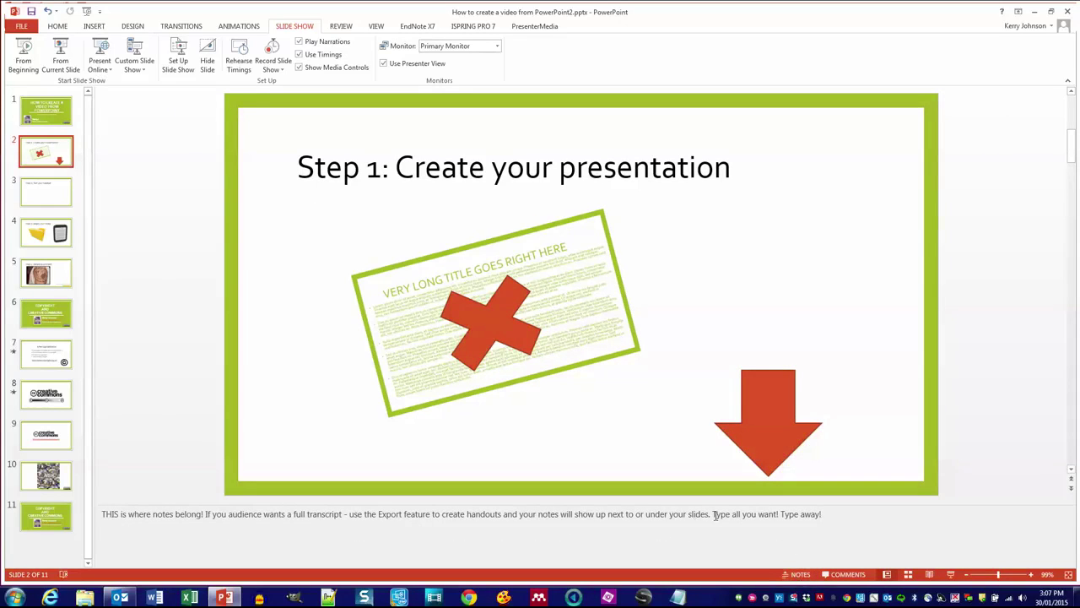
pyautogui.click(802, 575)
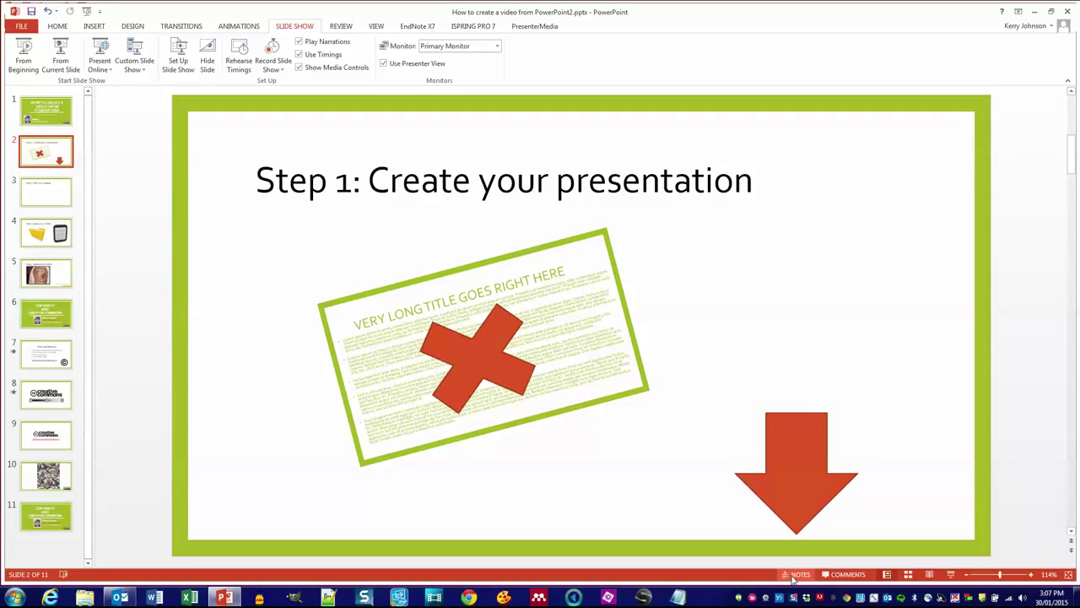
pyautogui.click(794, 575)
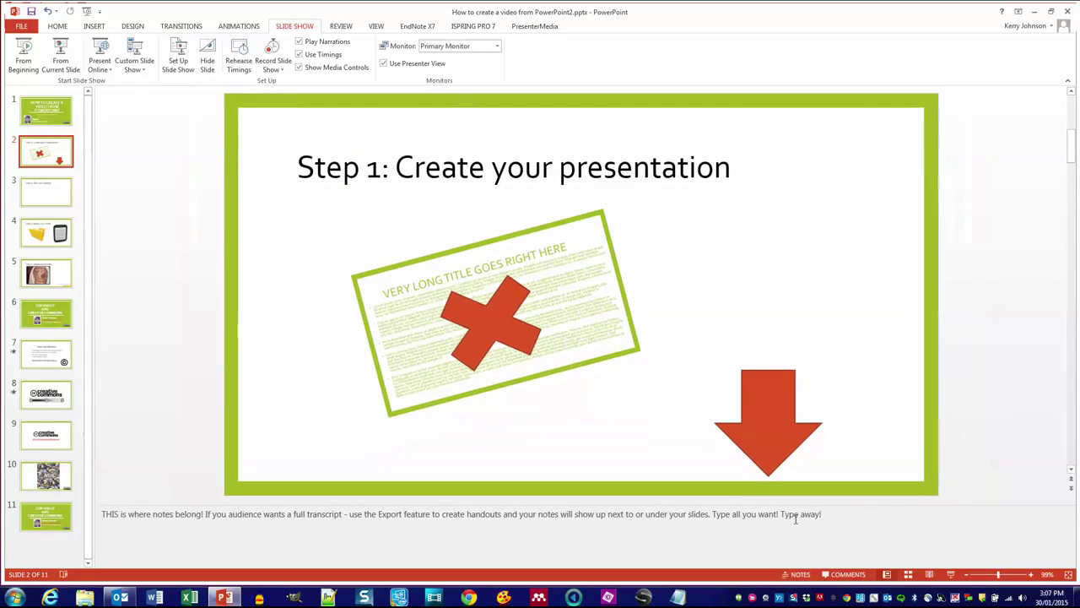
pyautogui.moveTo(824, 513); pyautogui.dragTo(717, 514)
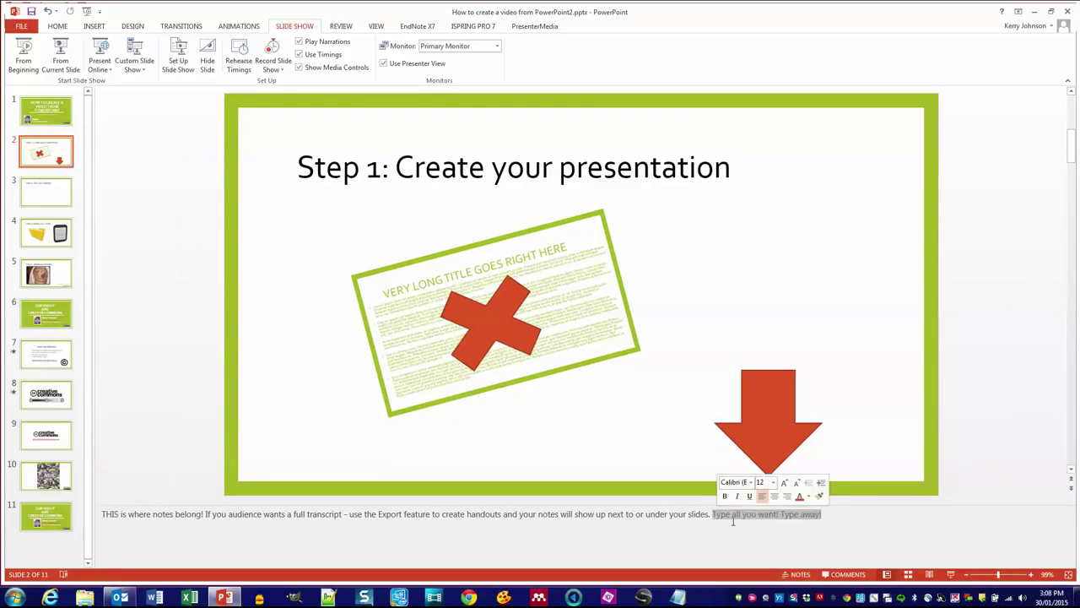
pyautogui.press('BackSpace')
pyautogui.write('ype')
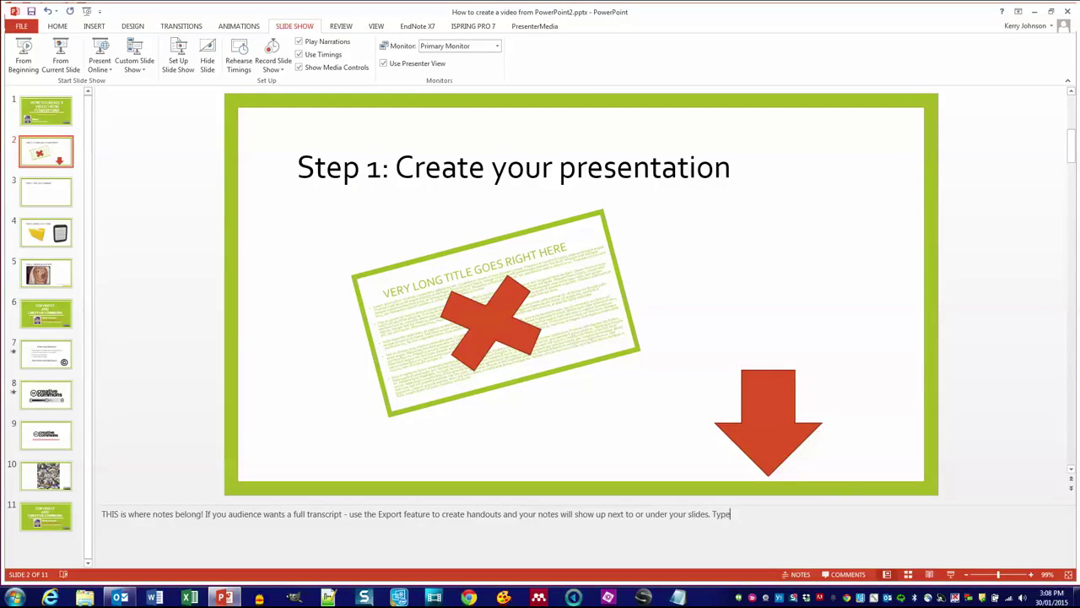
pyautogui.write(' away!')
pyautogui.click(799, 574)
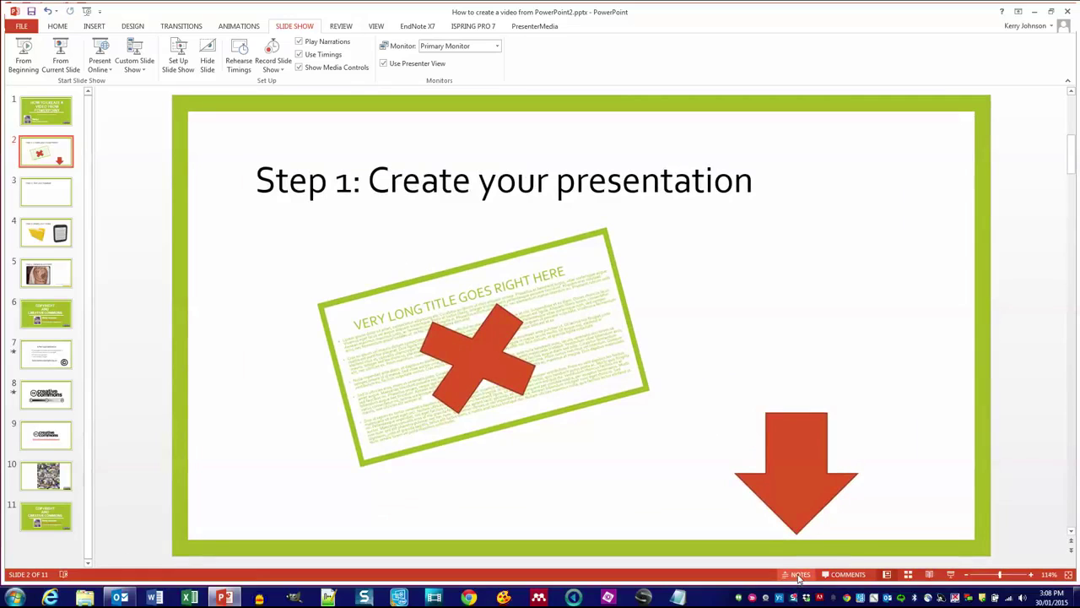
pyautogui.click(798, 574)
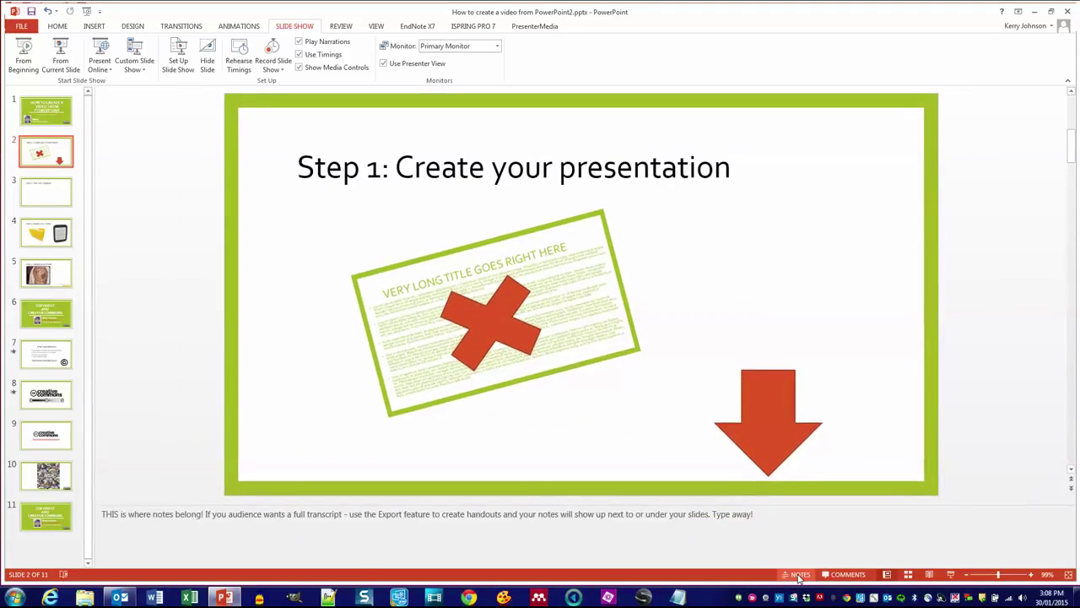
pyautogui.click(798, 575)
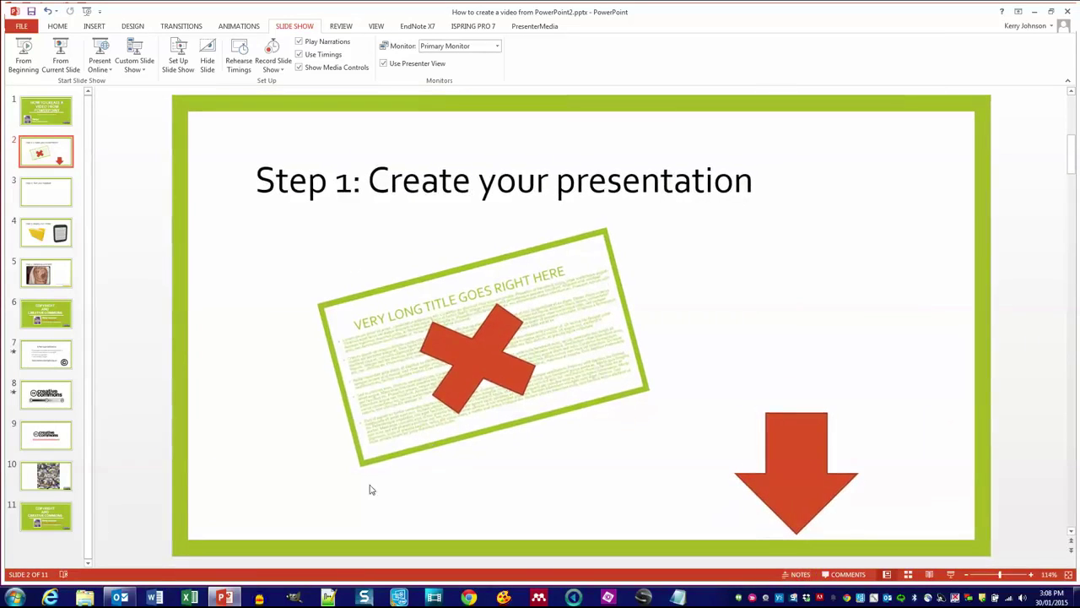
# Go to slide 3, "Step 2: Test your headset", and open the Windows Sound settings
pyautogui.click(24, 194)
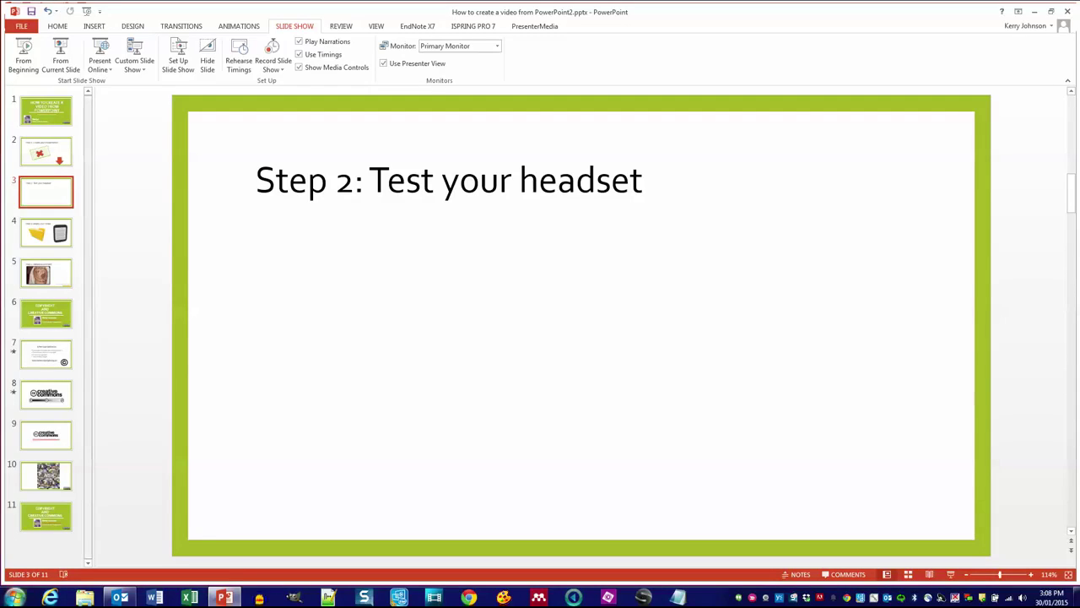
pyautogui.click(15, 597)
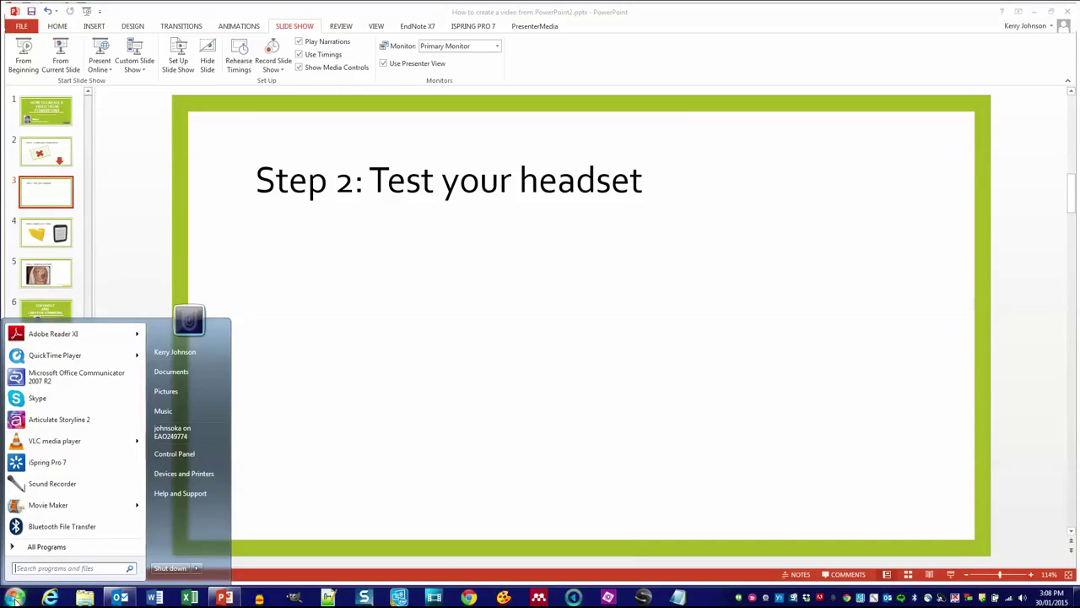
pyautogui.write('sound')
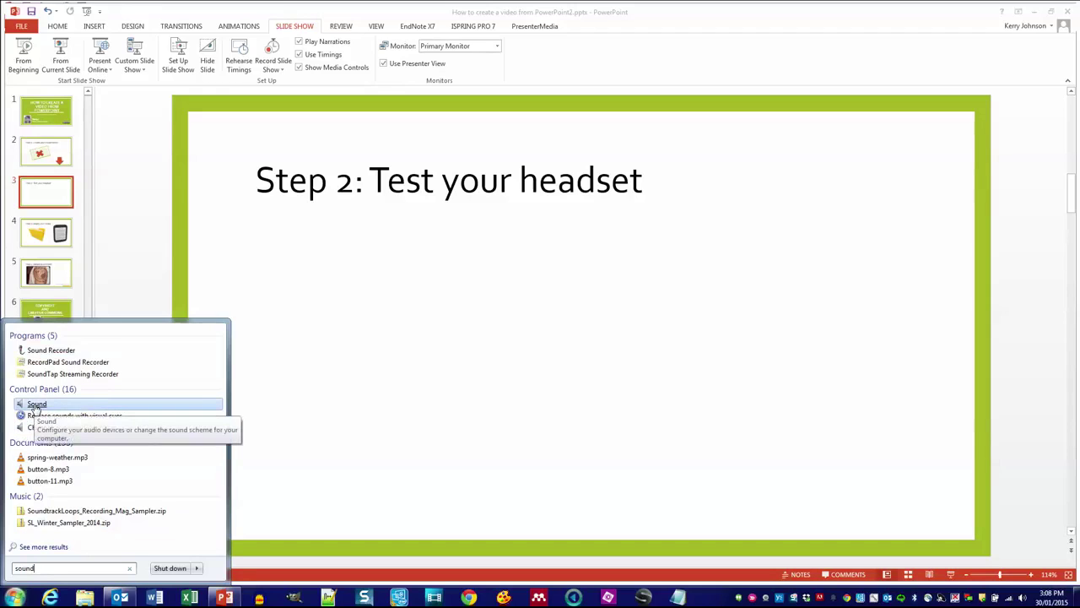
pyautogui.click(37, 407)
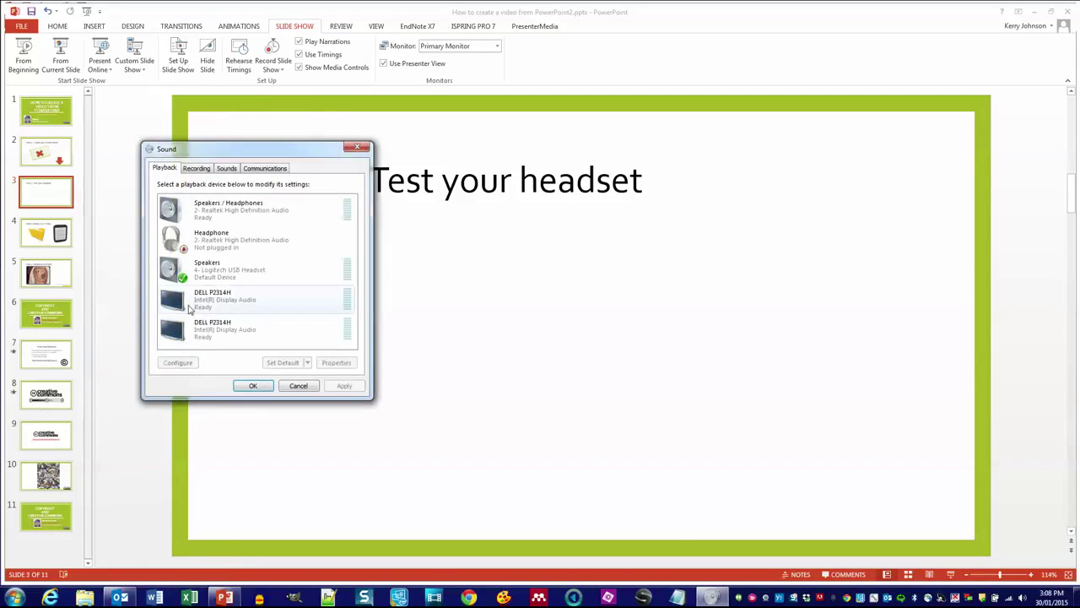
# Test the Logitech USB Headset speakers in the speaker setup, then leave the setup without applying changes
pyautogui.click(194, 271)
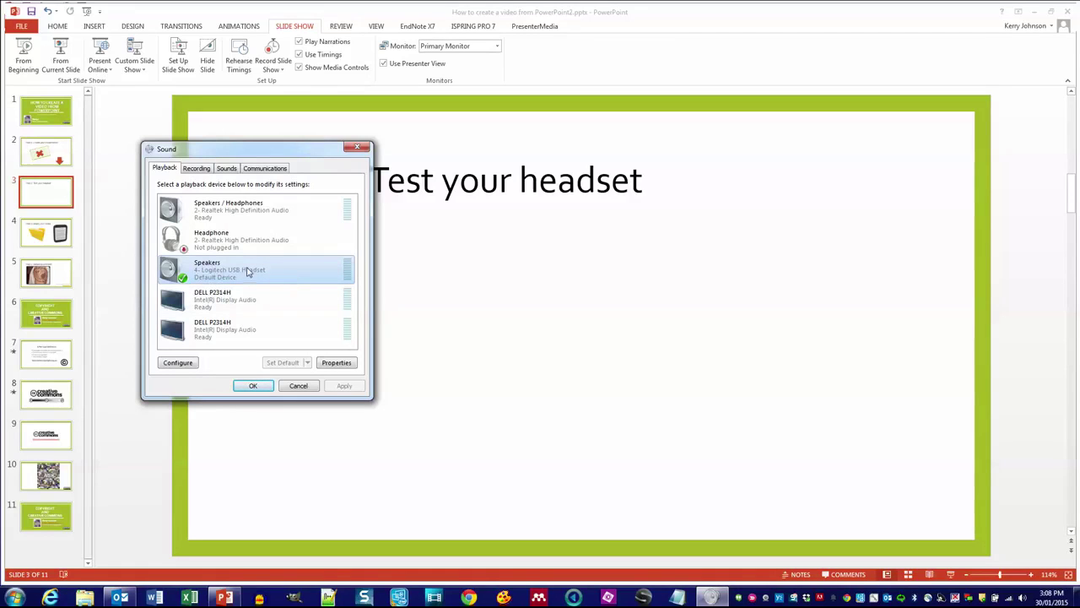
pyautogui.click(177, 363)
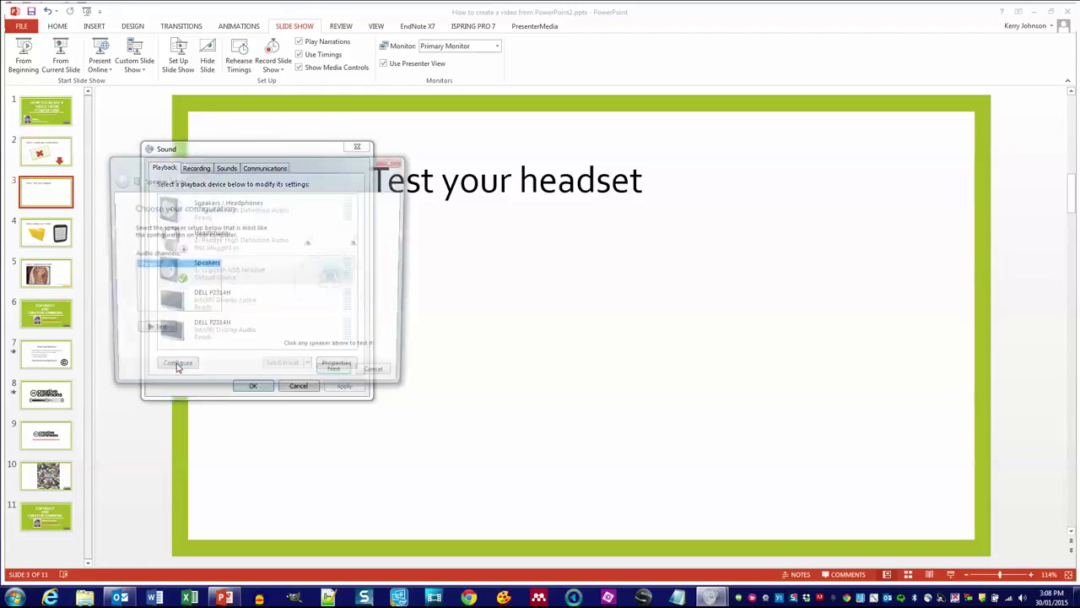
pyautogui.click(153, 332)
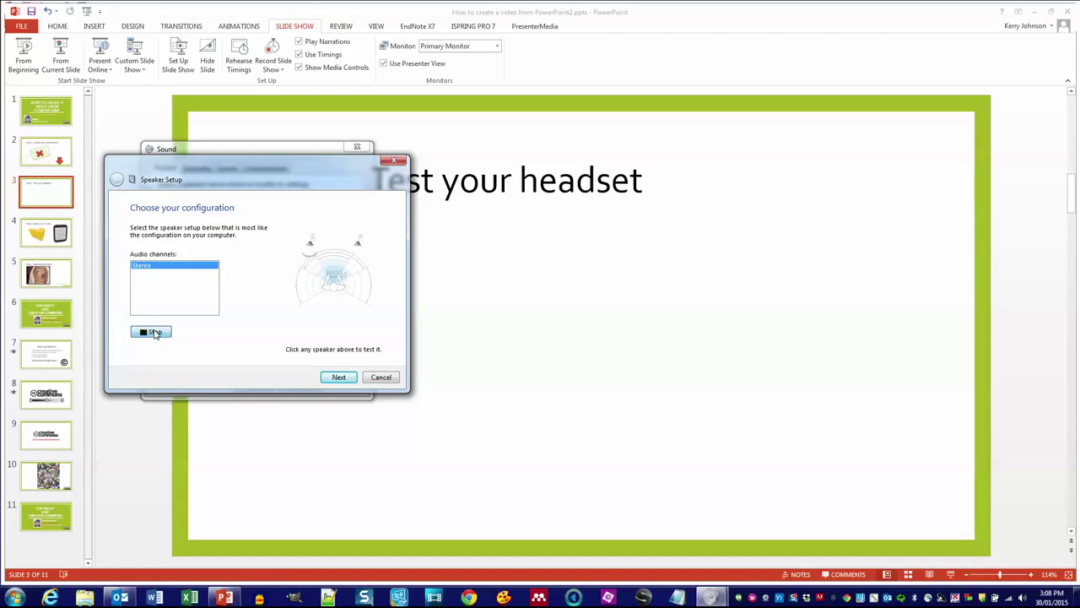
pyautogui.click(338, 378)
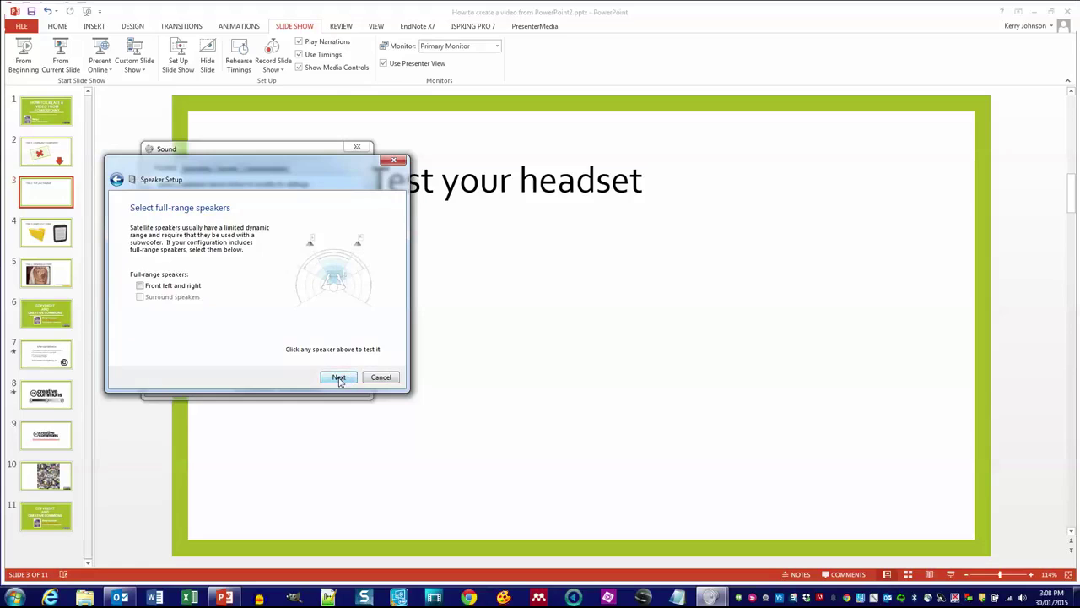
pyautogui.click(397, 380)
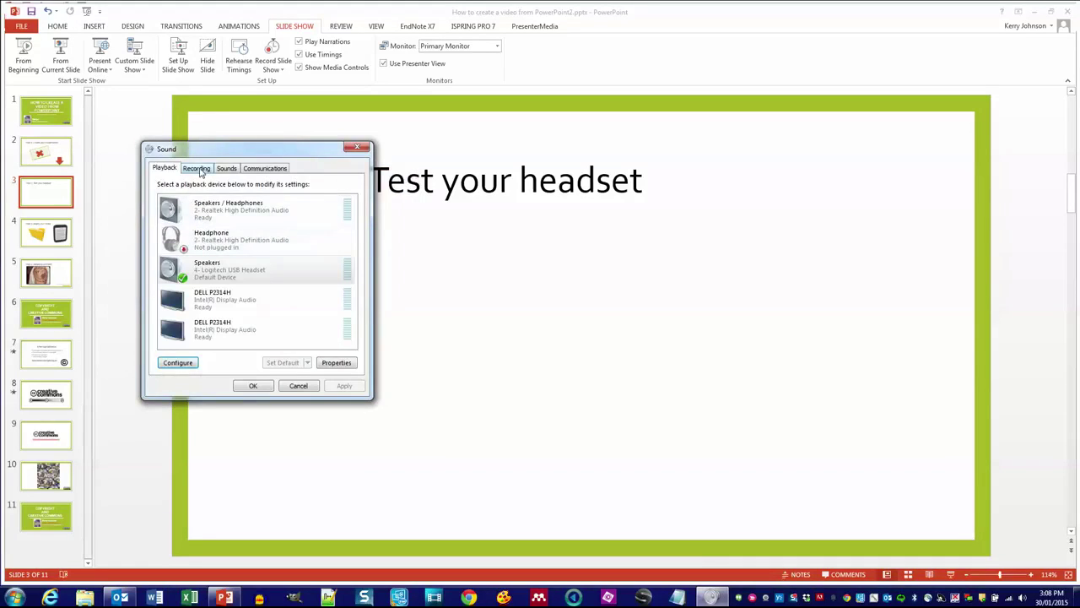
# Check the input level of the Logitech USB Headset microphone among the recording devices and close the sound settings
pyautogui.click(199, 169)
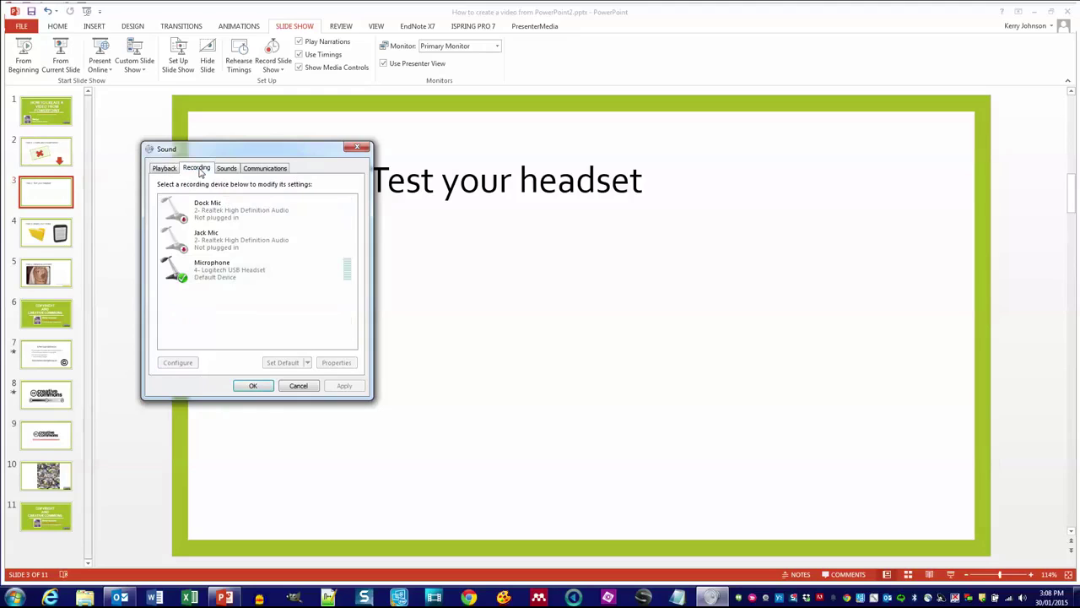
pyautogui.click(223, 278)
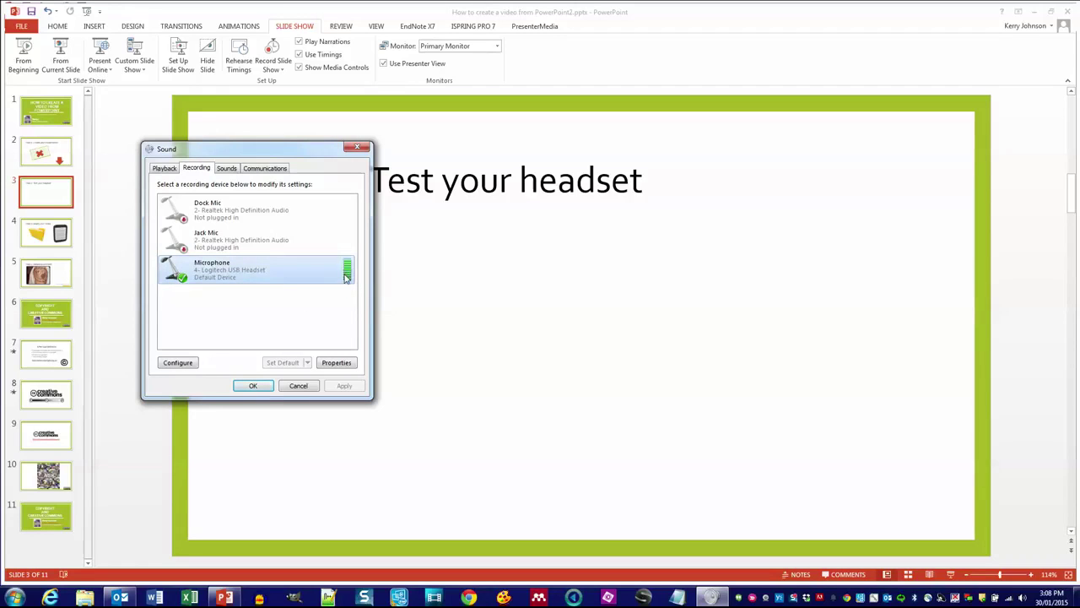
pyautogui.click(253, 387)
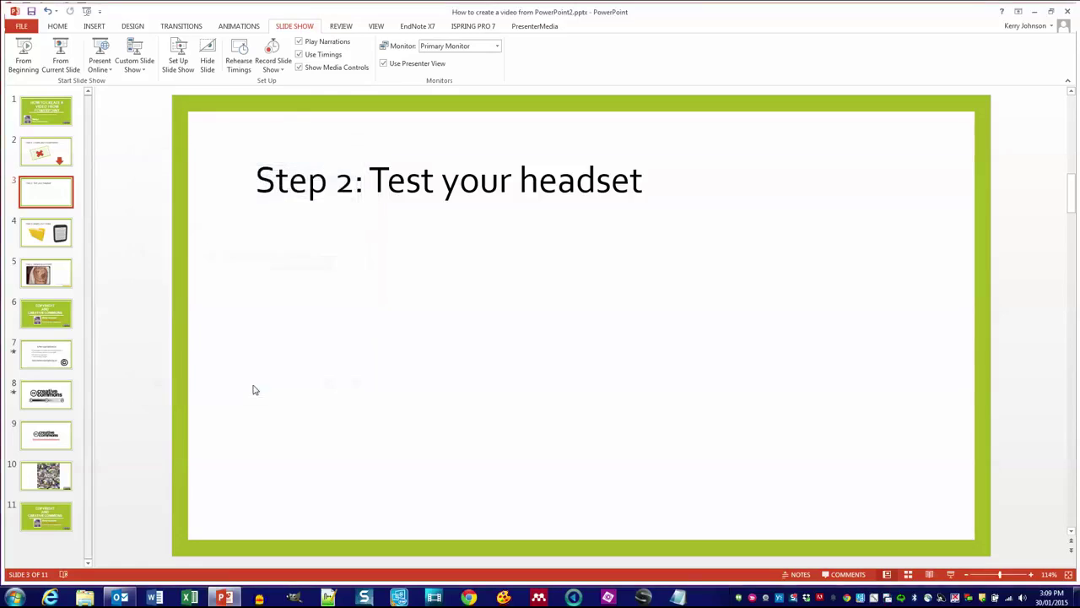
# From slide 4, export the presentation as Microsoft Word handouts with notes below the slides, using the Paste option
pyautogui.click(39, 236)
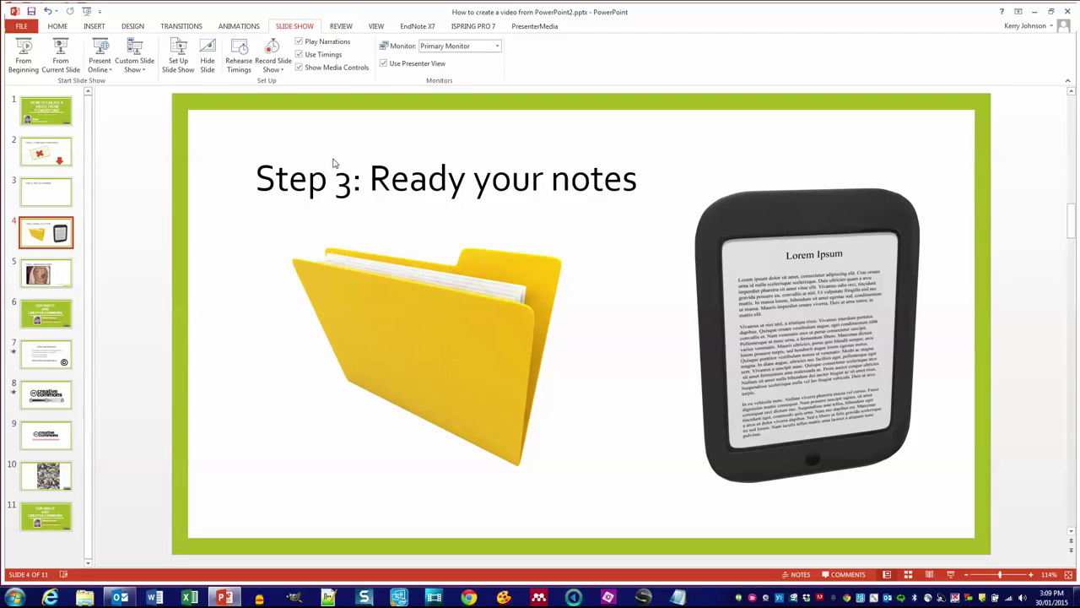
pyautogui.click(26, 30)
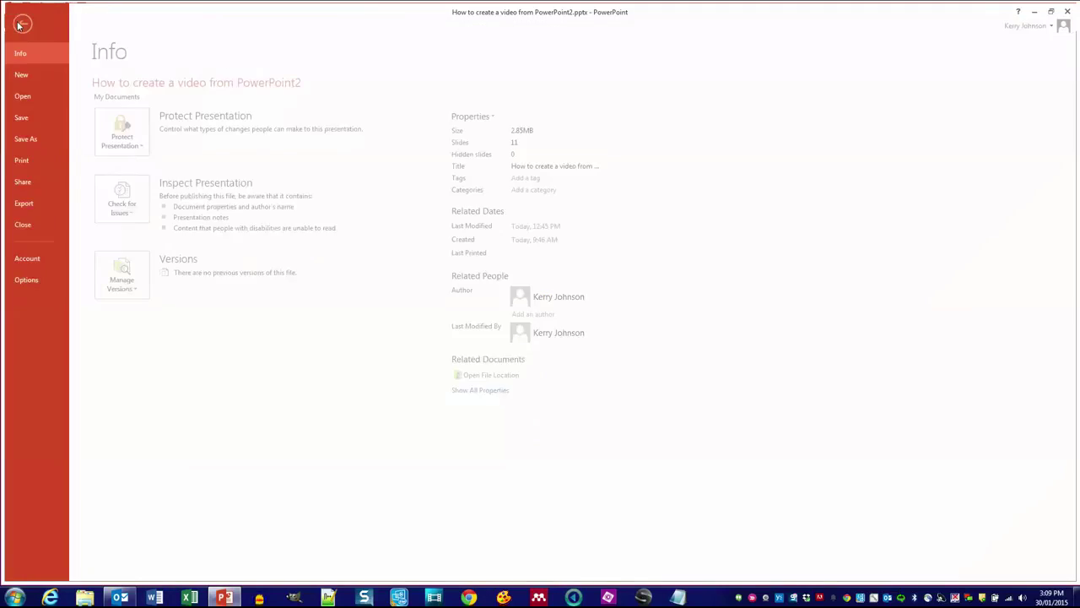
pyautogui.click(32, 208)
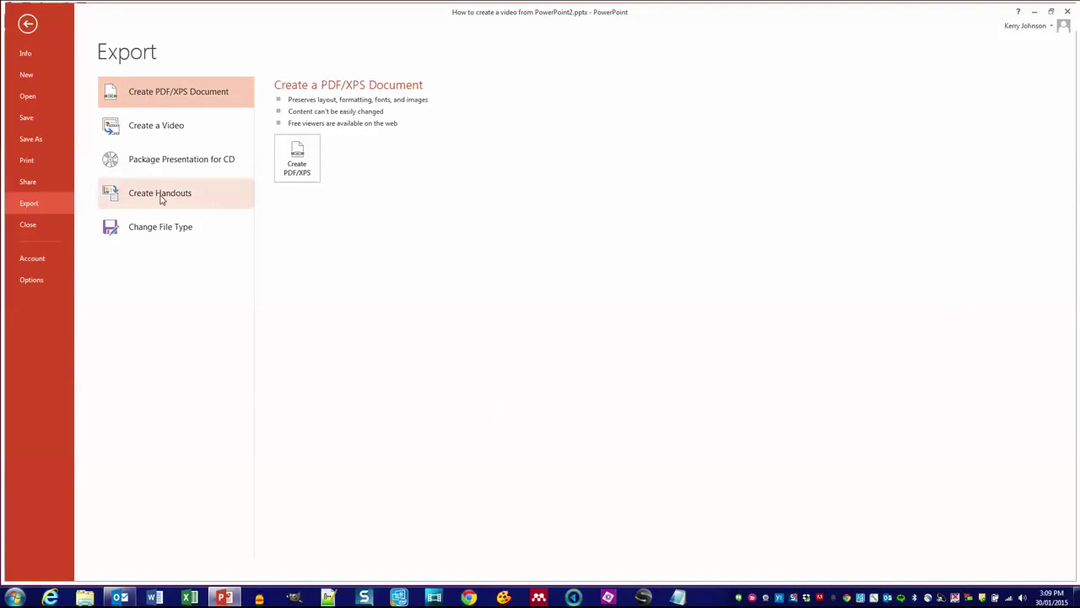
pyautogui.click(160, 196)
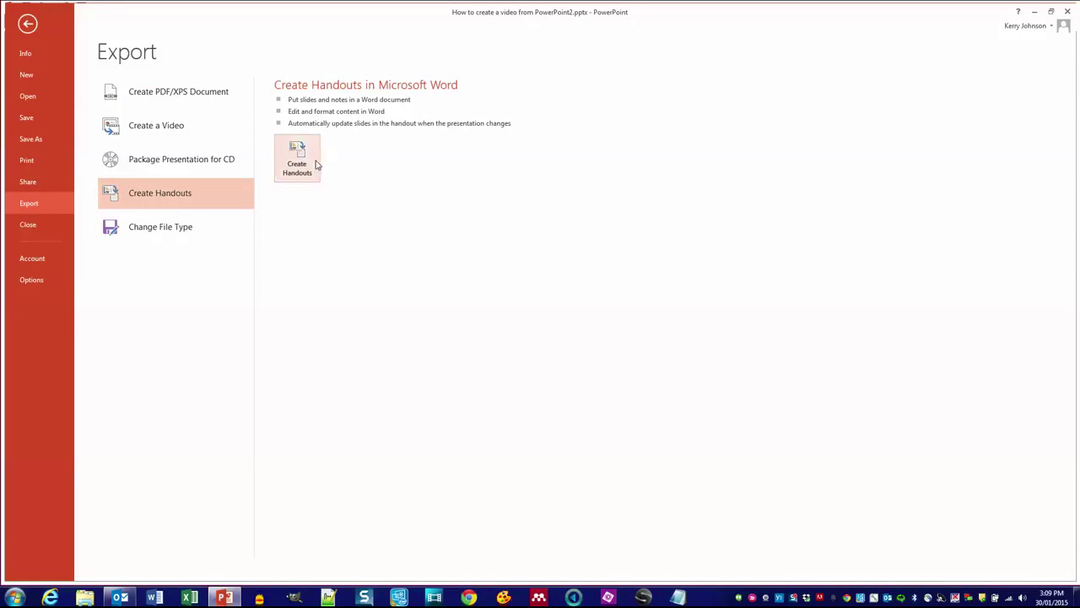
pyautogui.click(295, 162)
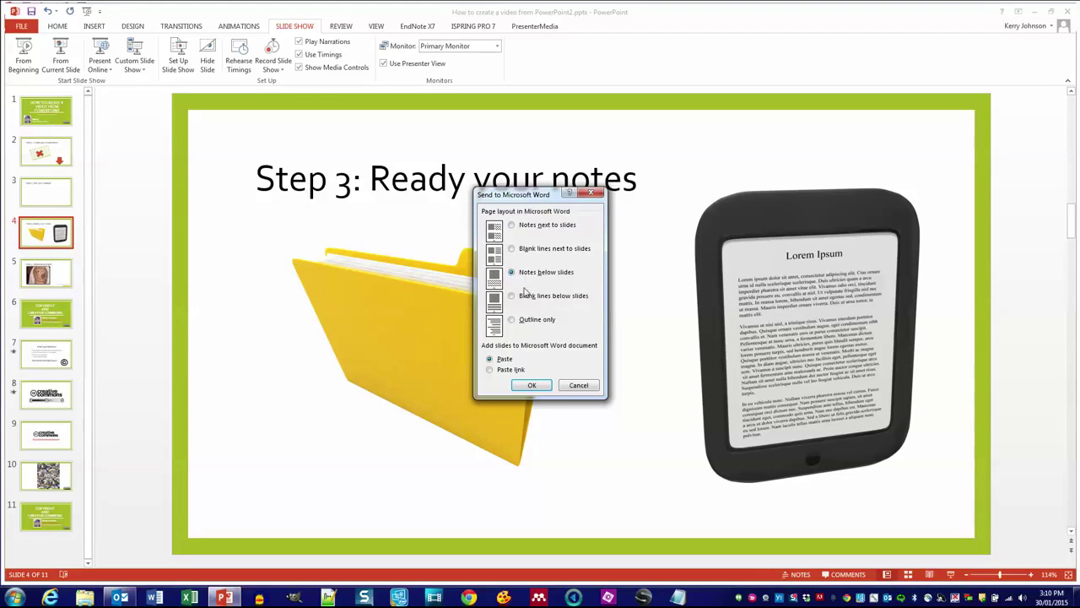
pyautogui.click(528, 385)
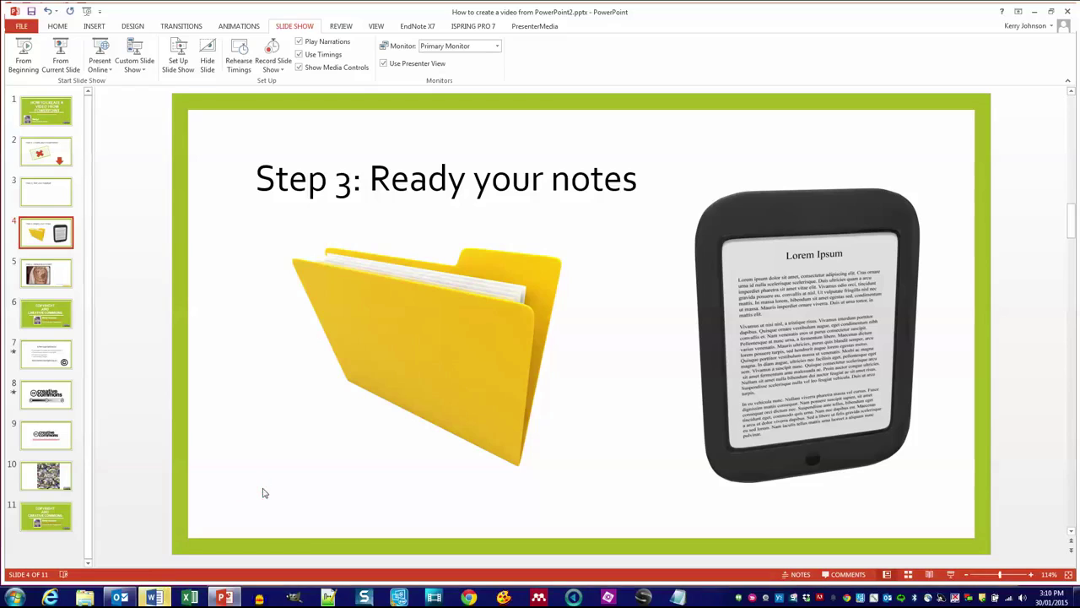
# Switch to the exported Word handout, review the notes under the first slides, and close it without saving
pyautogui.click(155, 598)
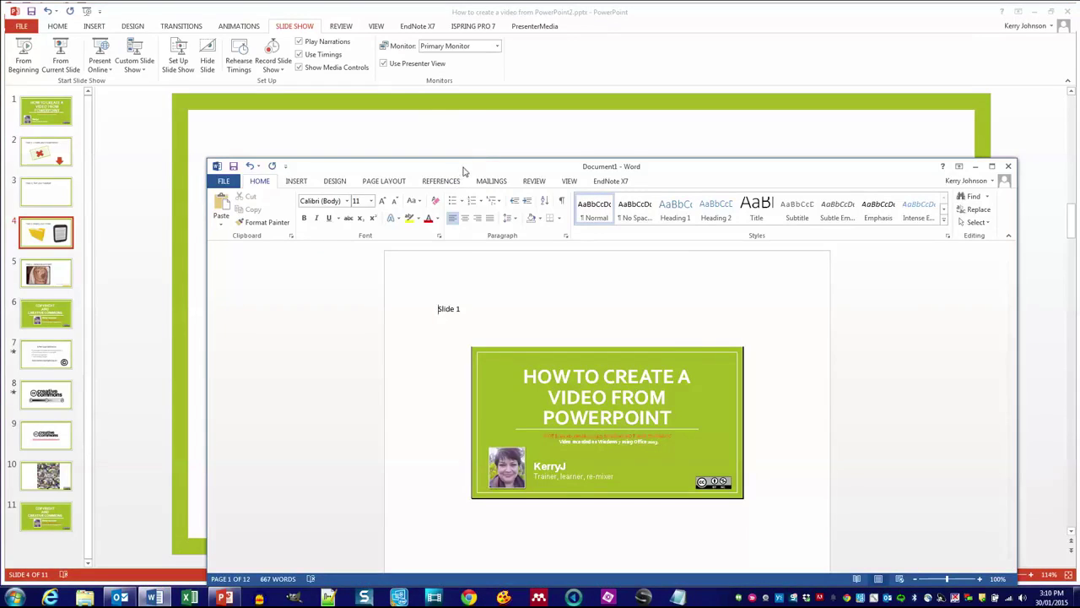
pyautogui.moveTo(461, 169); pyautogui.dragTo(394, 70)
pyautogui.scroll(-5, 497, 321)
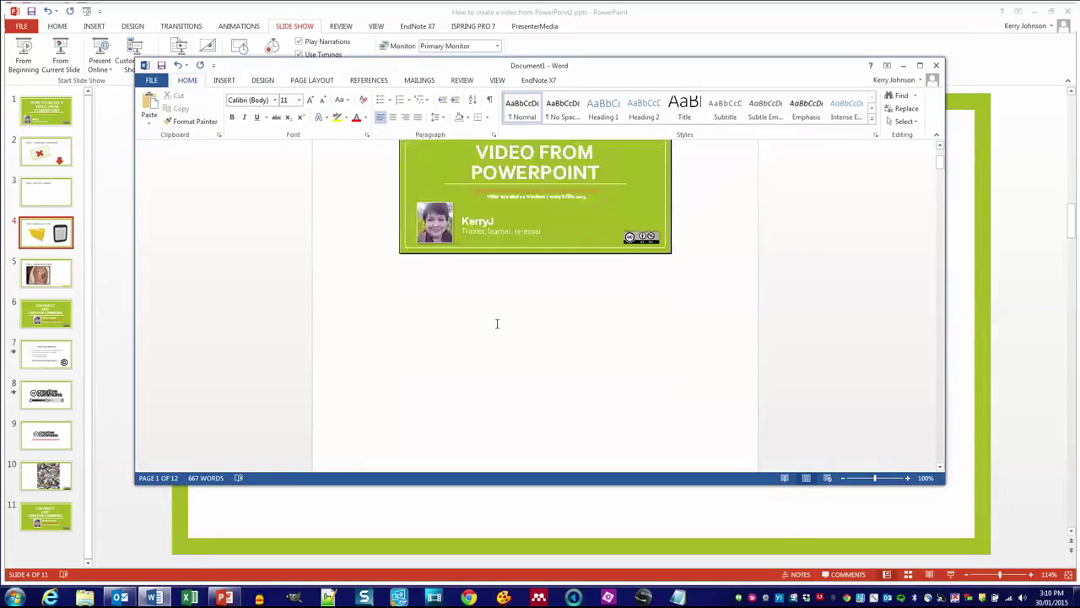
pyautogui.scroll(-5, 497, 323)
pyautogui.scroll(2, 497, 323)
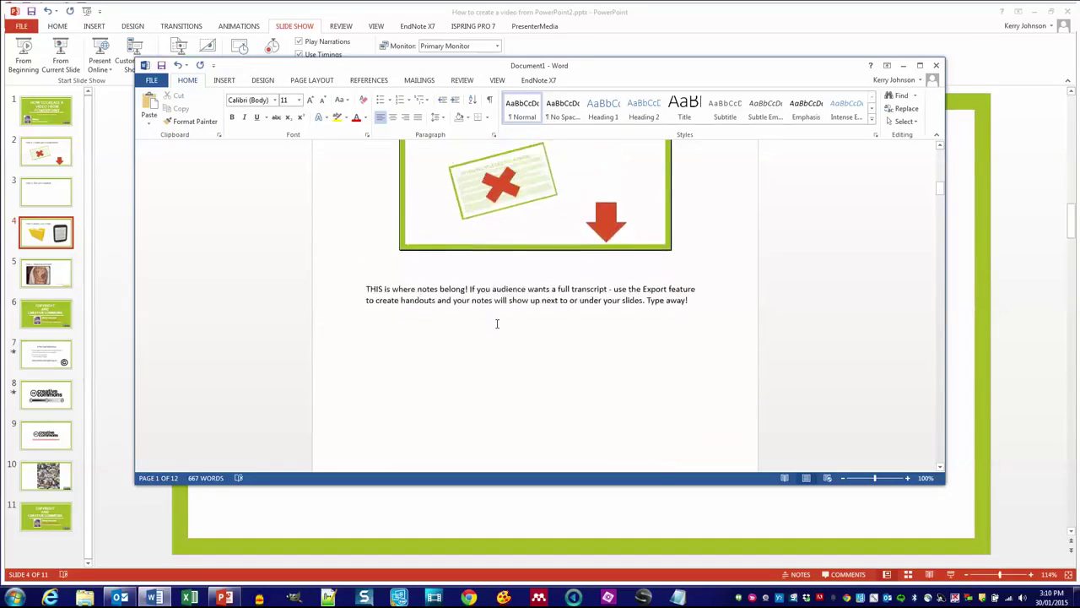
pyautogui.scroll(-3, 524, 294)
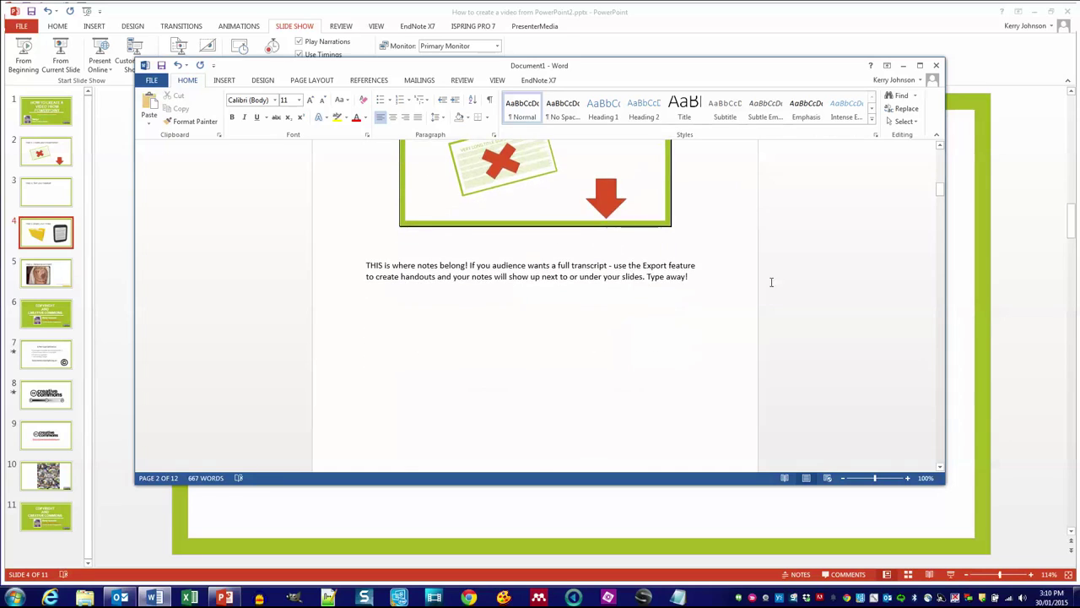
pyautogui.scroll(-20, 492, 297)
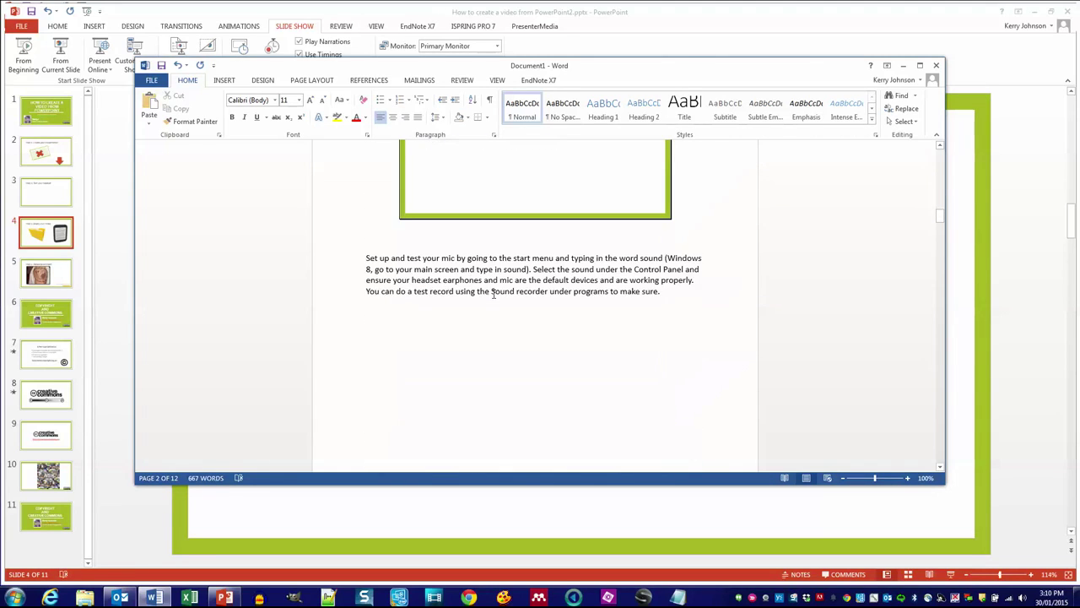
pyautogui.scroll(4, 493, 294)
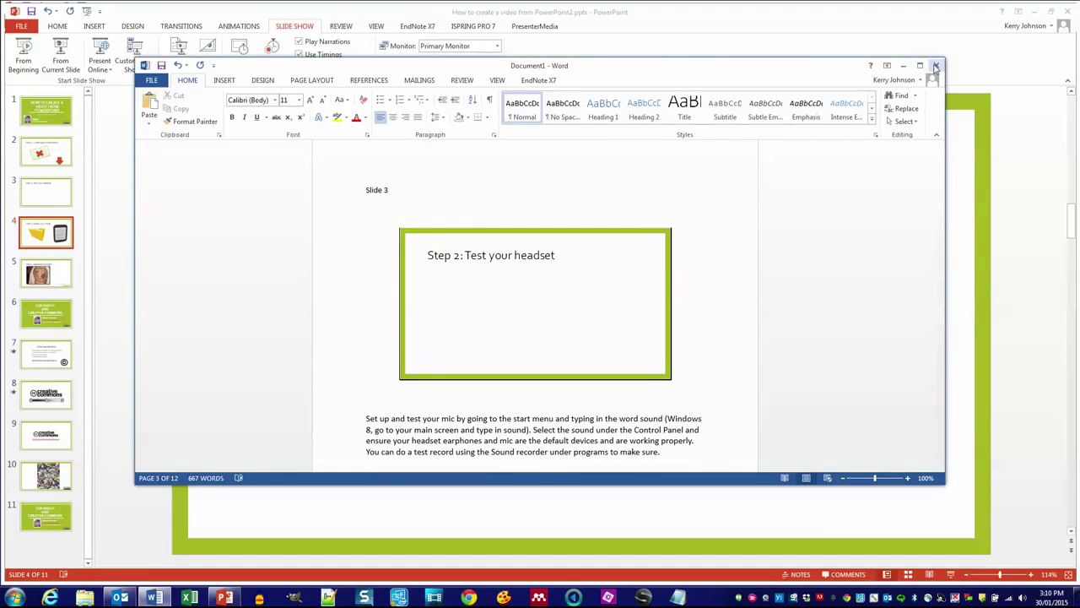
pyautogui.click(937, 67)
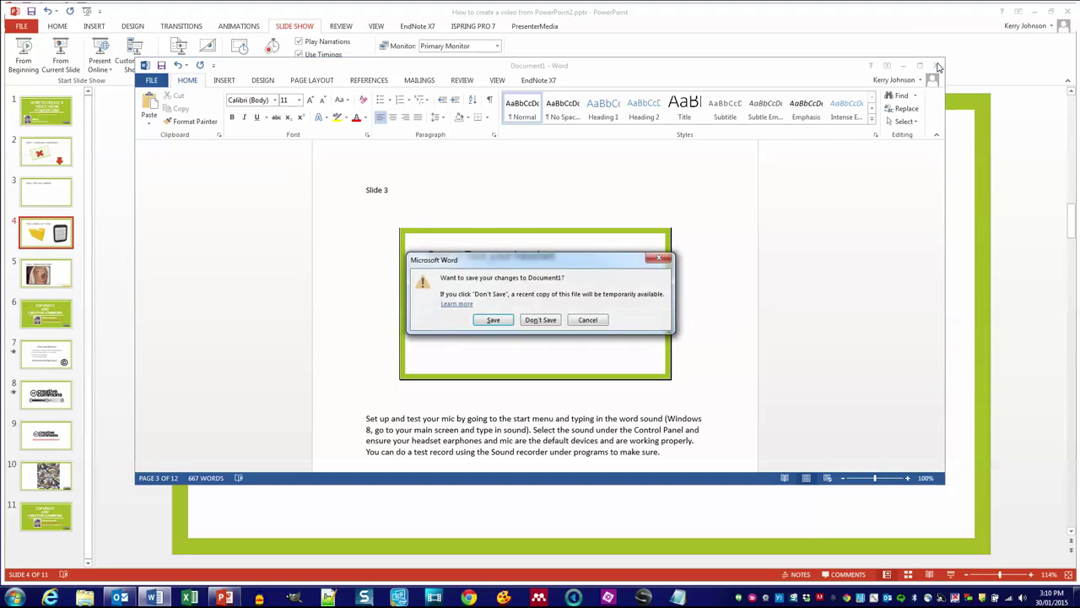
pyautogui.click(541, 320)
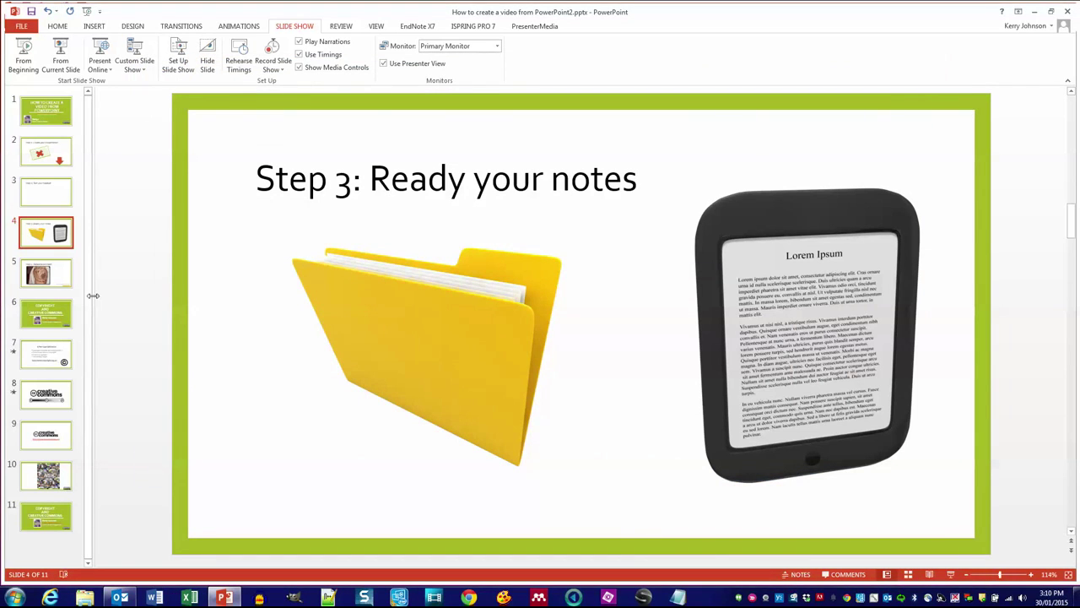
# Review slide 5, then record the slide show with narration starting from slide 6 as the current slide
pyautogui.click(47, 282)
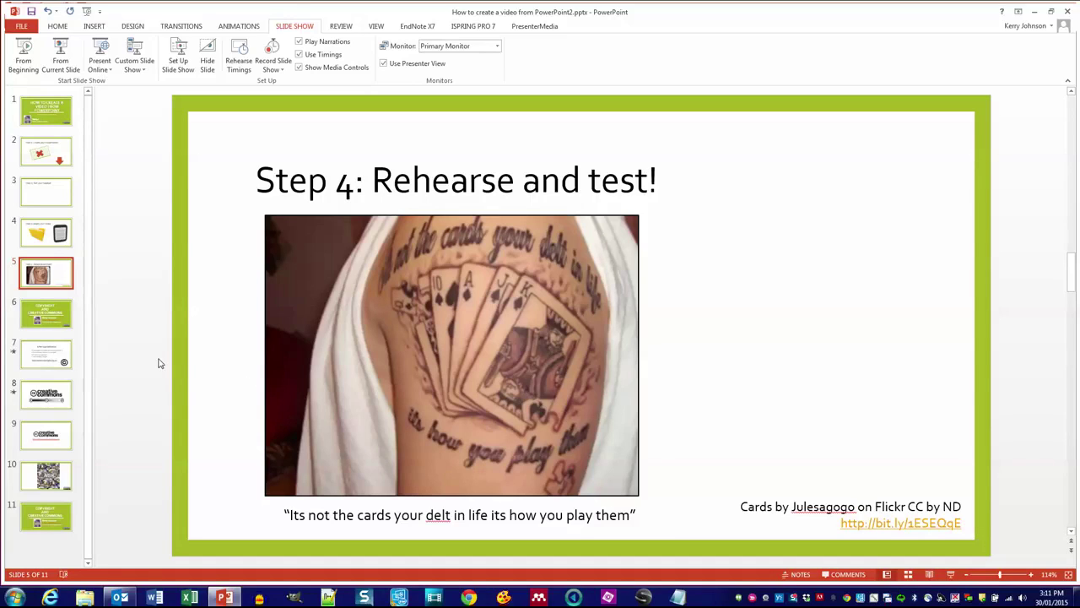
pyautogui.click(48, 314)
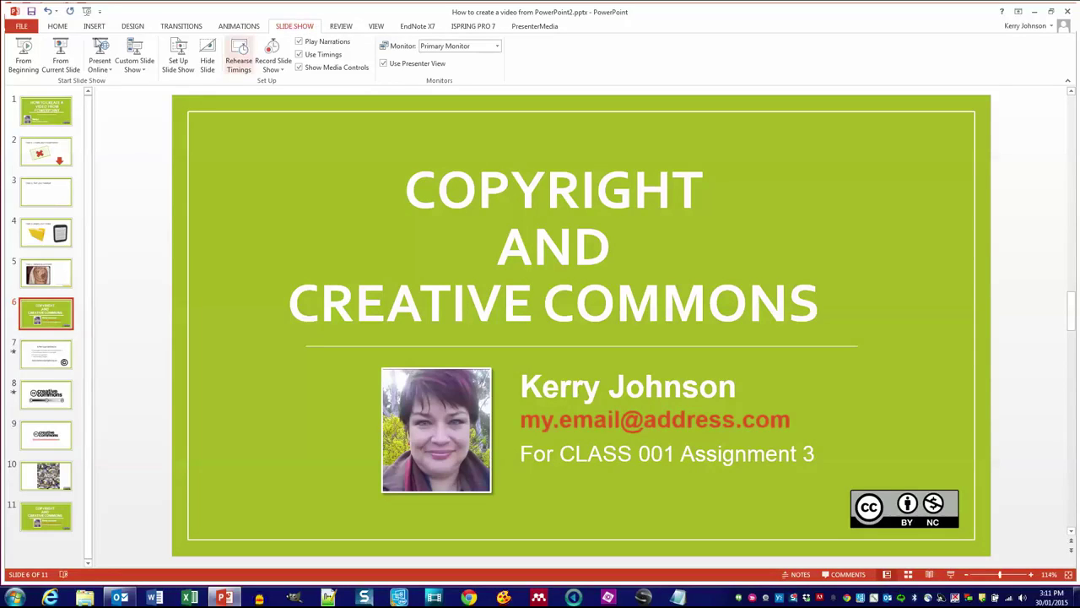
pyautogui.click(58, 26)
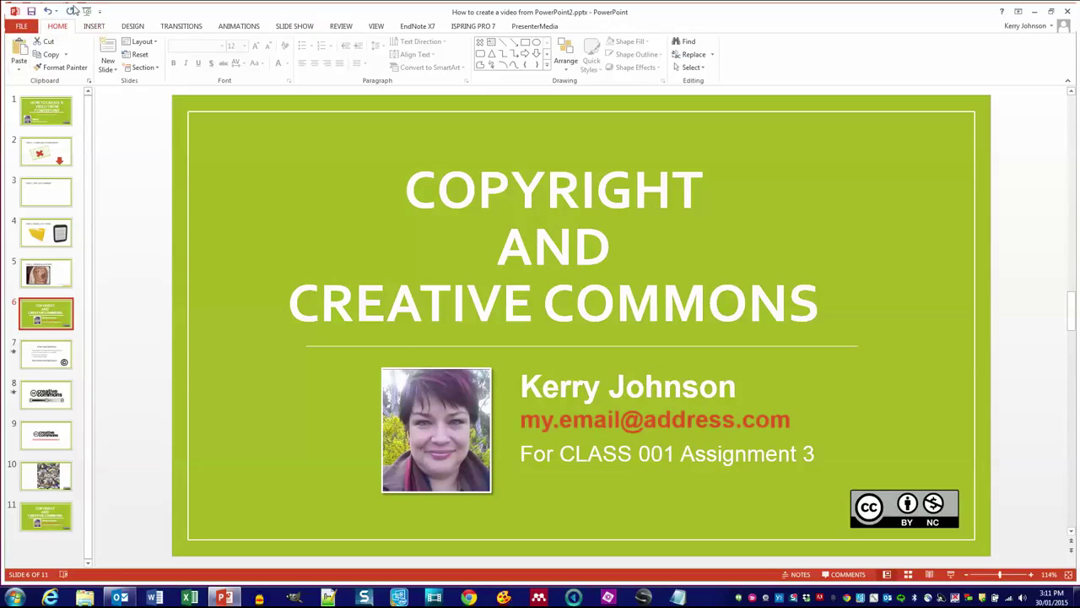
pyautogui.click(289, 28)
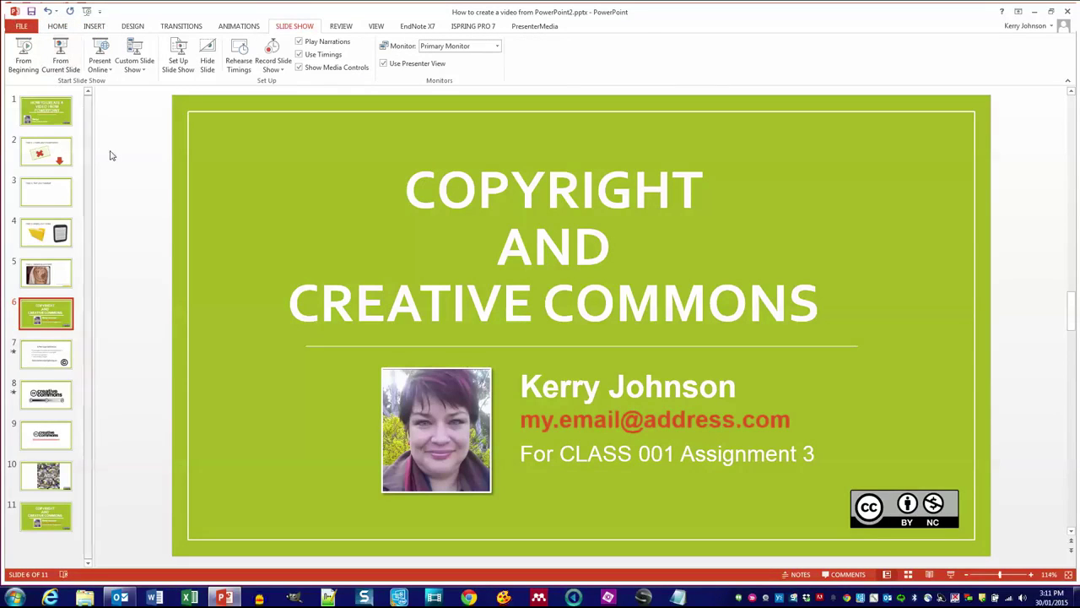
pyautogui.click(270, 69)
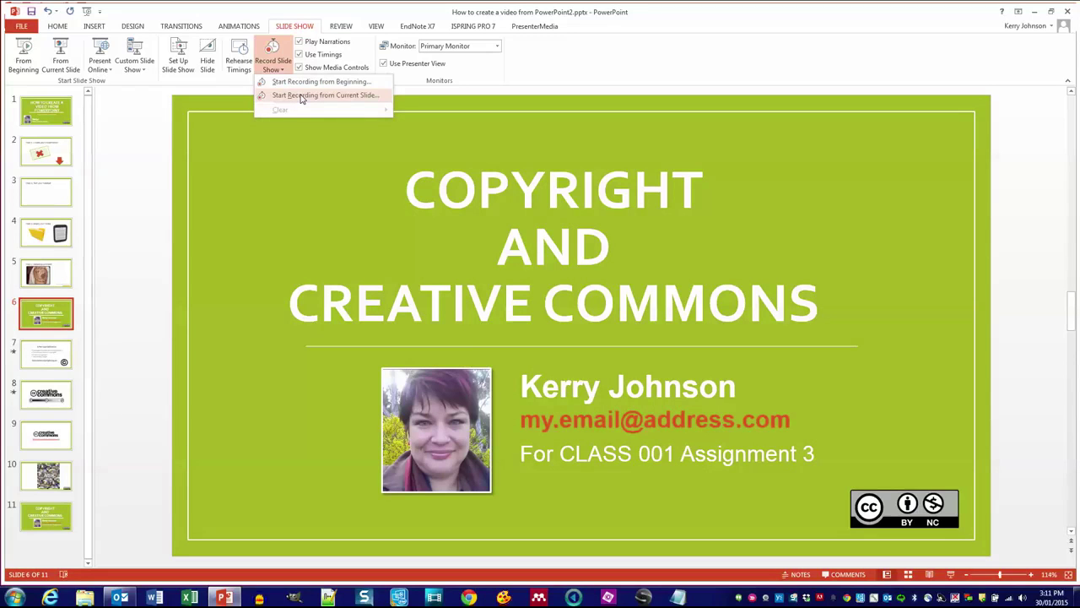
pyautogui.click(302, 96)
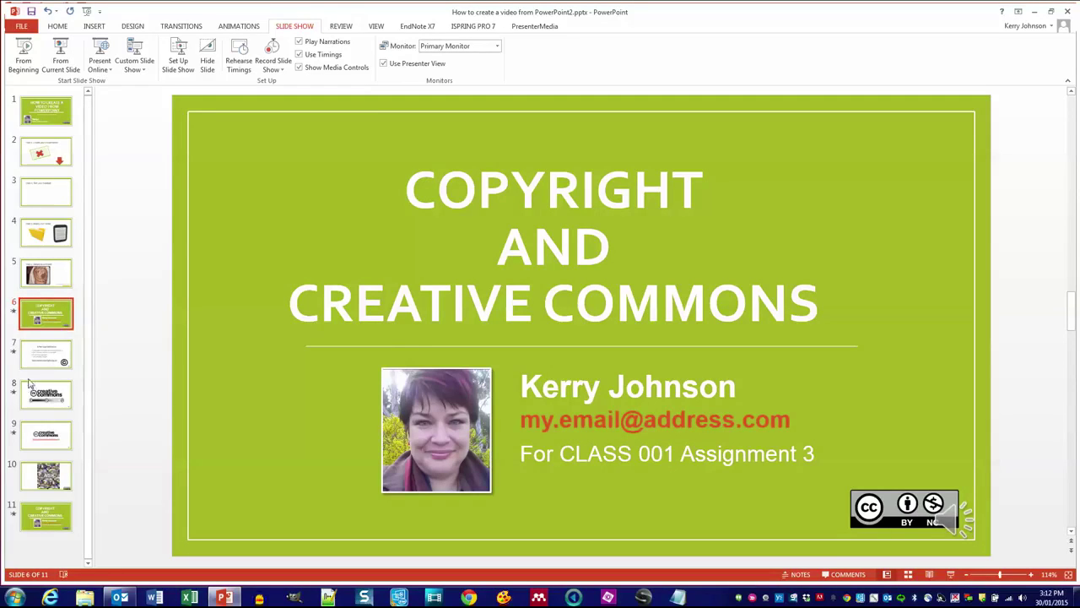
# Check slides 7 to 11 for recorded narration audio and return to slide 6
pyautogui.click(43, 353)
pyautogui.click(38, 400)
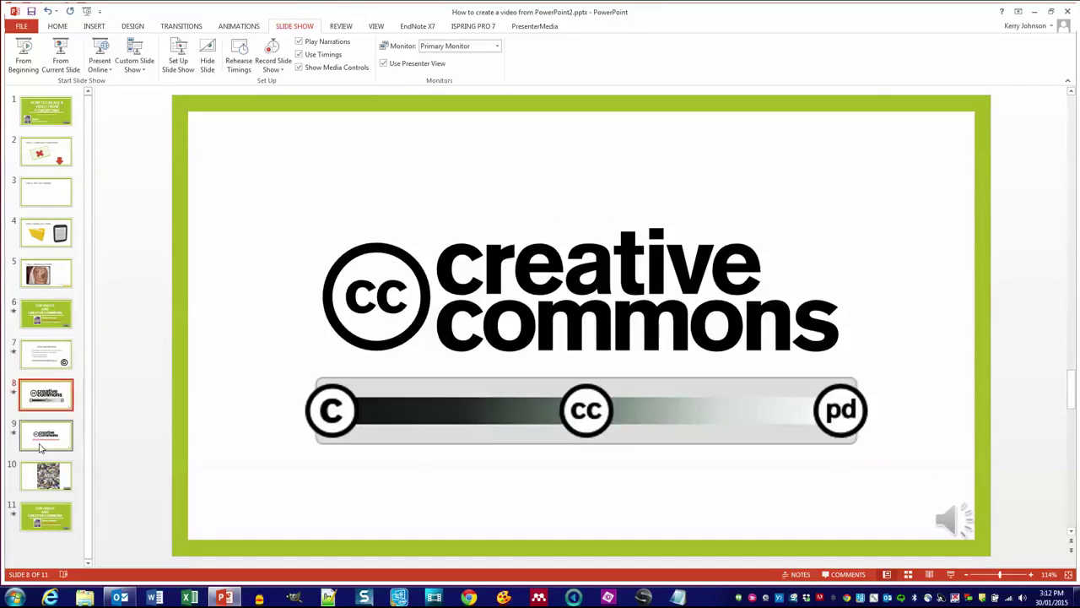
pyautogui.click(41, 442)
pyautogui.click(44, 480)
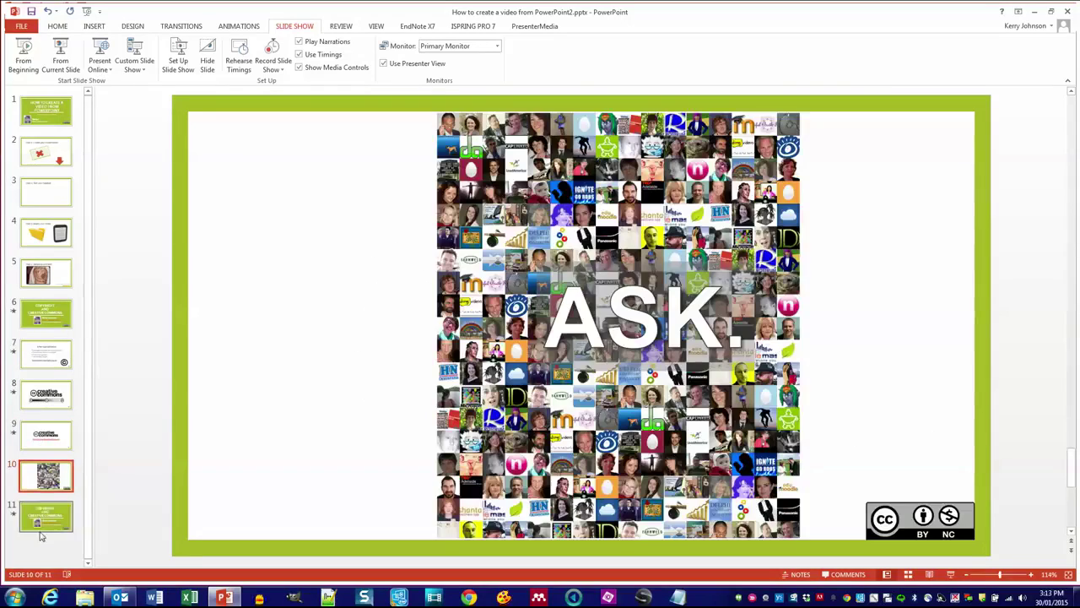
pyautogui.click(44, 519)
pyautogui.click(53, 313)
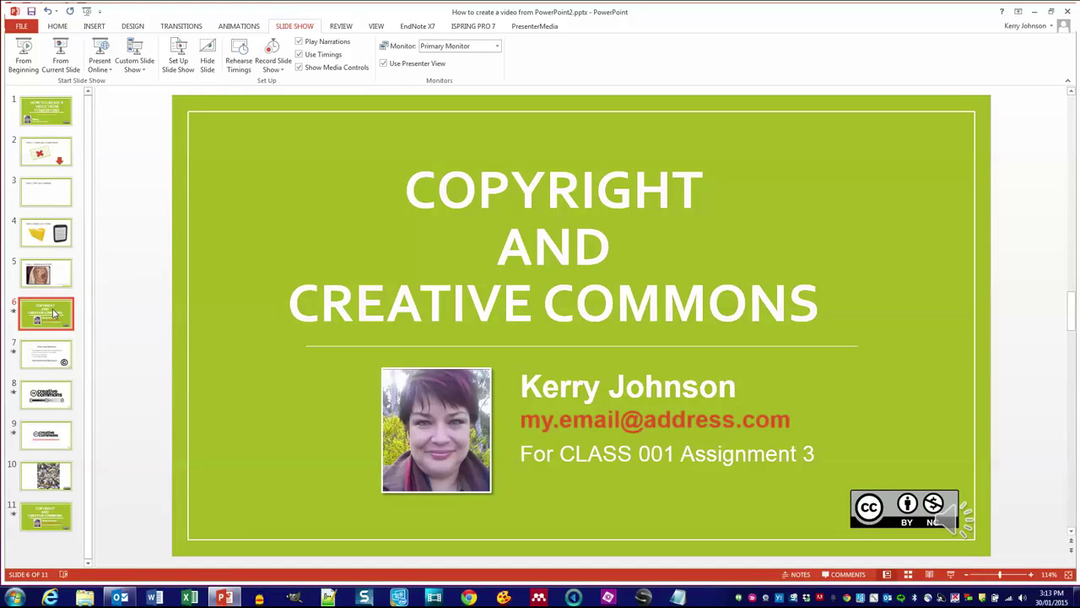
# Set up a video export of the presentation at Computer & HD Displays quality (1280 x 720)
pyautogui.click(18, 28)
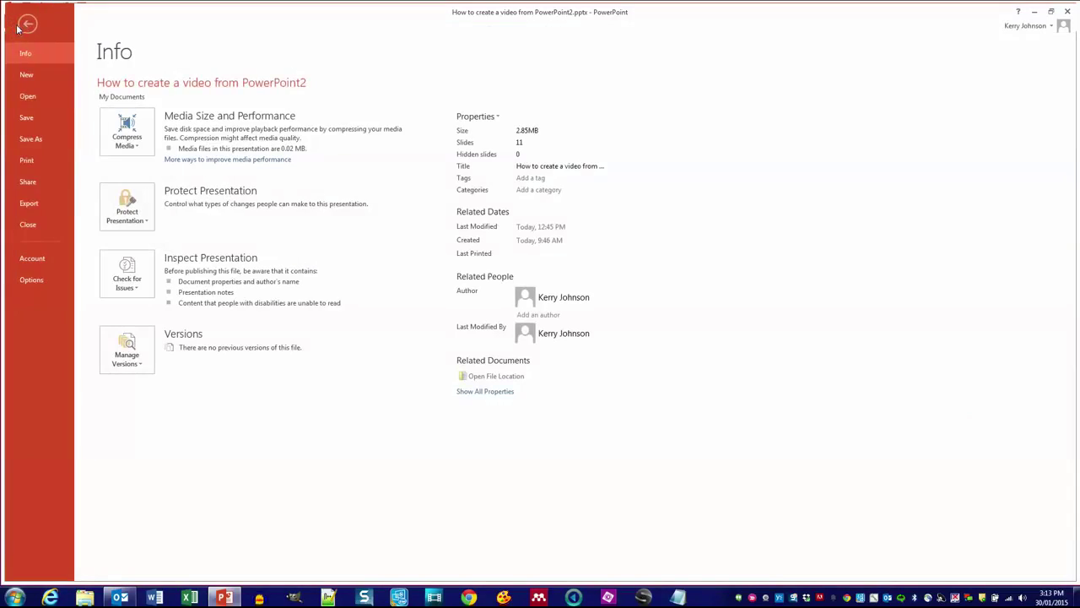
pyautogui.click(29, 204)
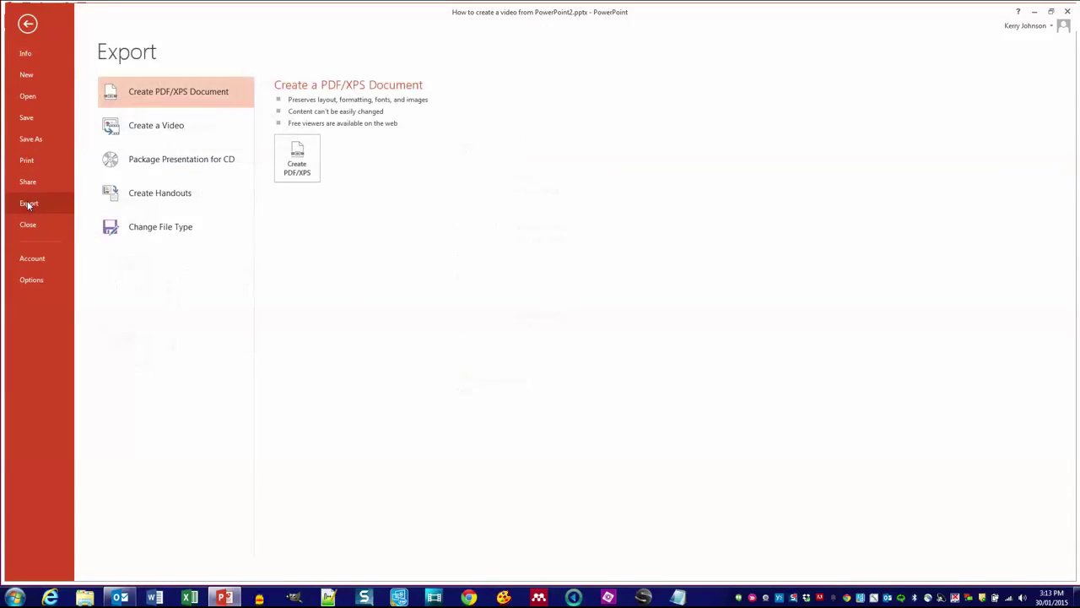
pyautogui.click(155, 127)
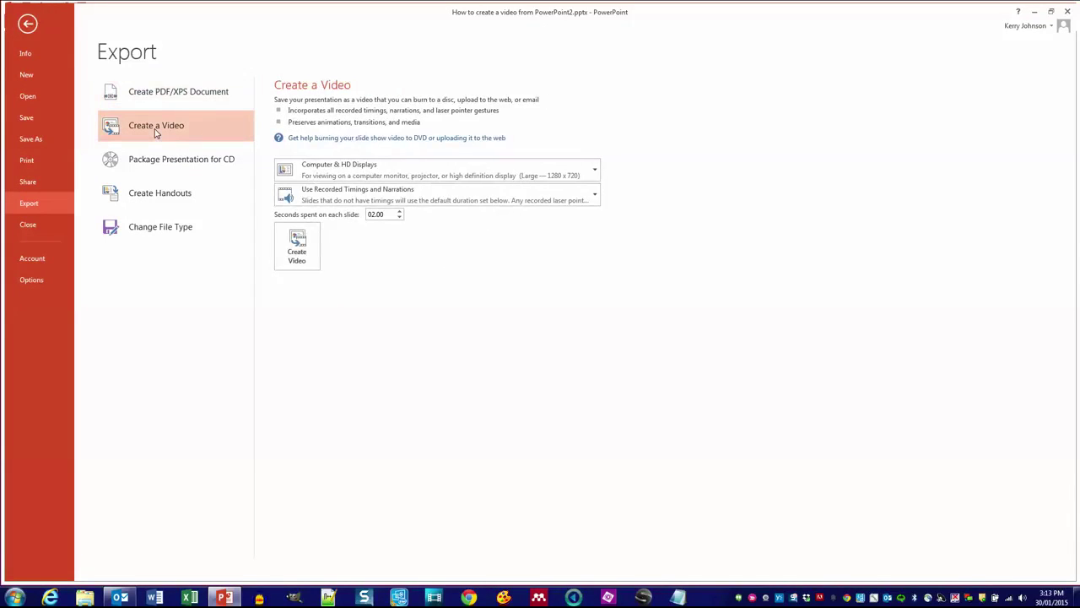
pyautogui.click(348, 176)
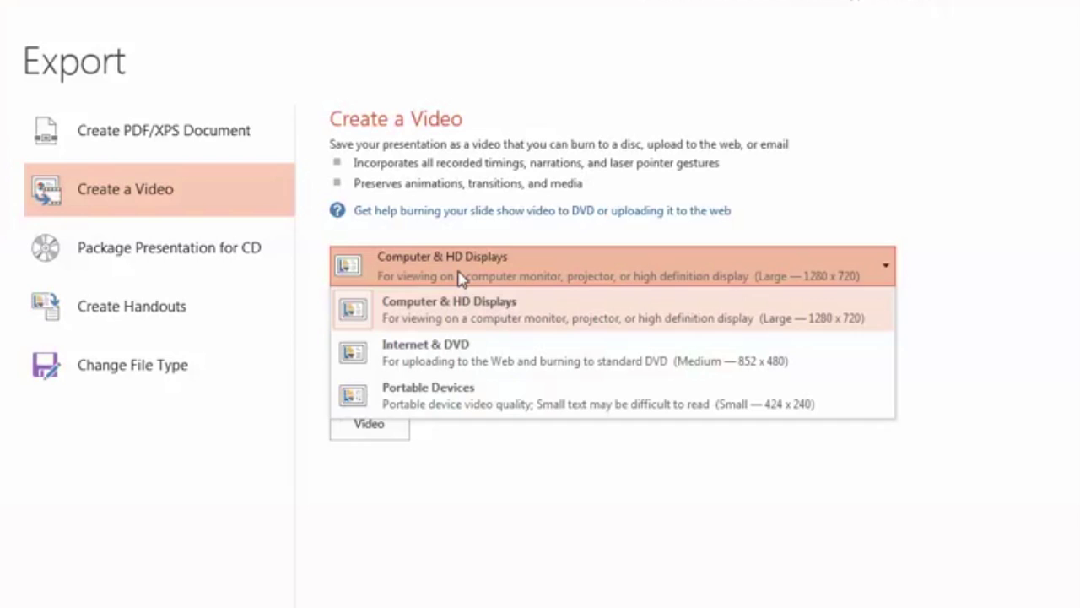
pyautogui.click(474, 272)
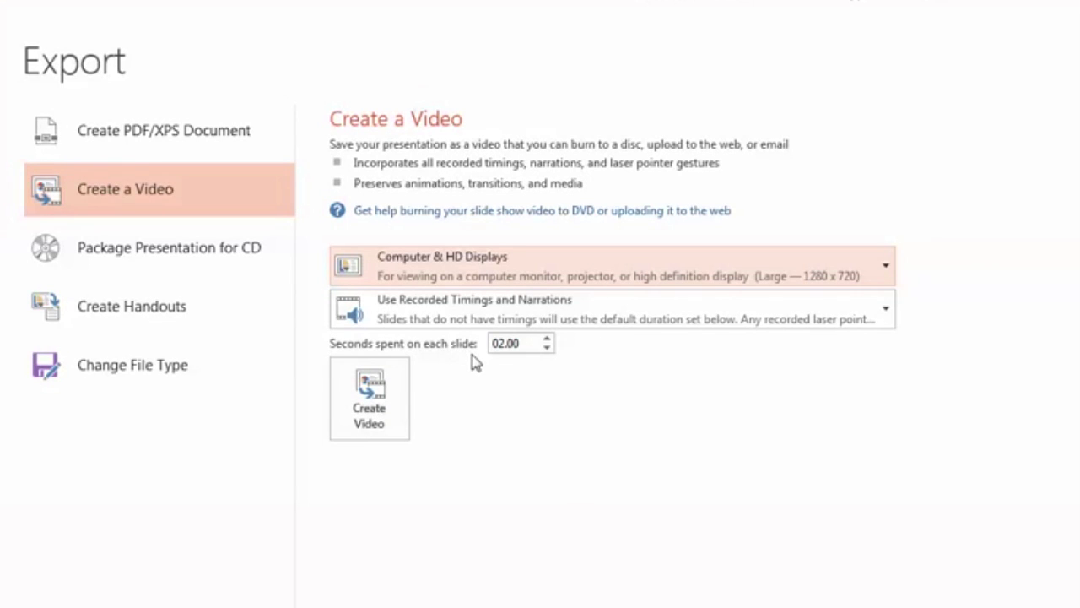
# Adjust the seconds spent on each slide for the video export and start creating the video
pyautogui.click(546, 347)
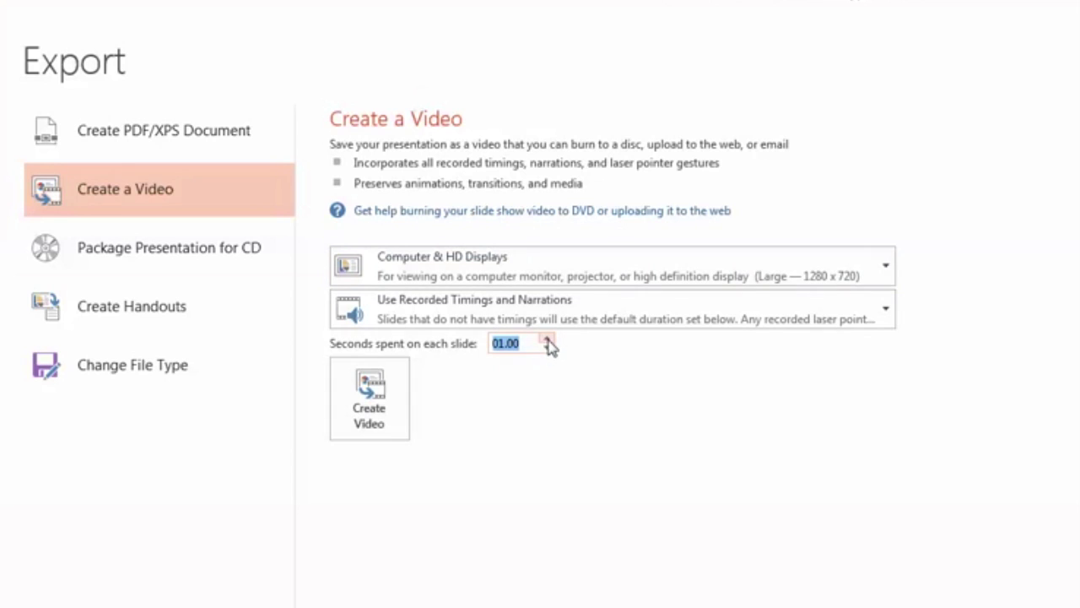
pyautogui.click(547, 338)
pyautogui.click(547, 338)
pyautogui.click(546, 338)
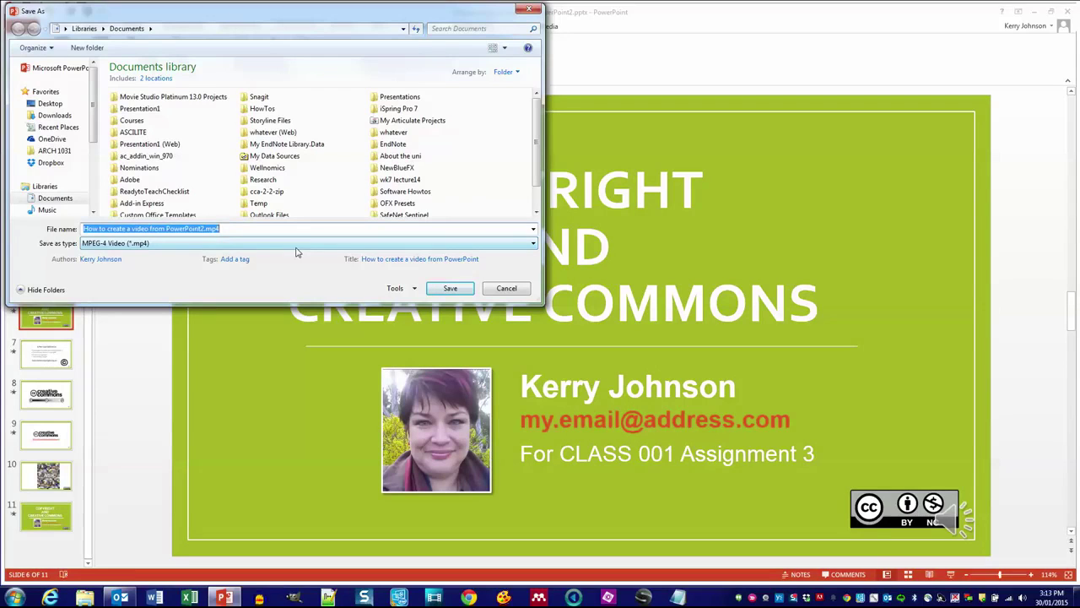
# Save the MPEG-4 video as HowtoCreatePPTVid in the Videos library
pyautogui.write('HowToCreate')
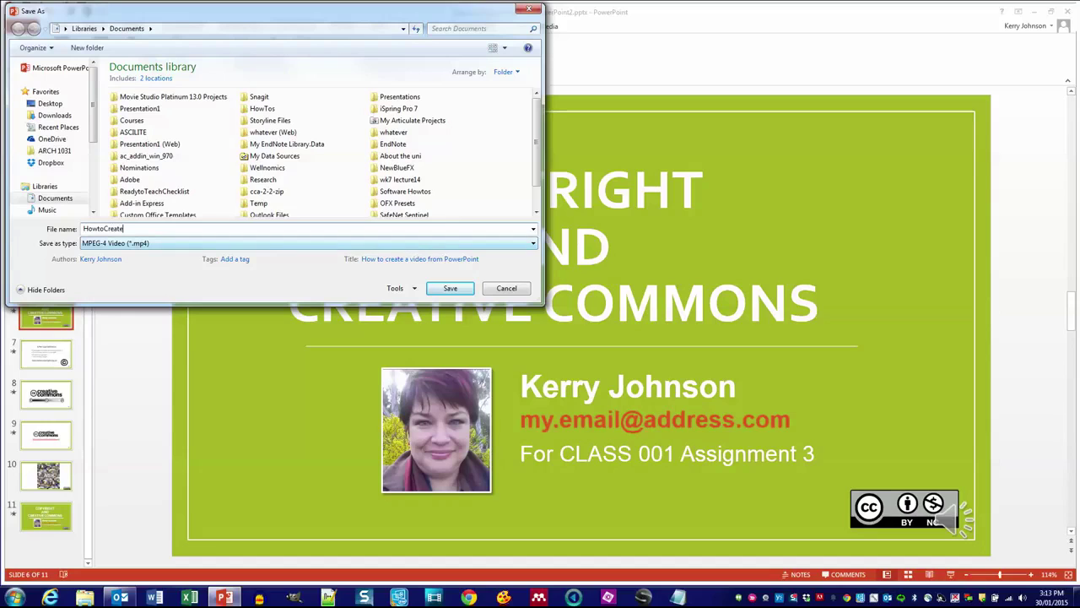
pyautogui.write('PPTVid')
pyautogui.scroll(-2, 96, 121)
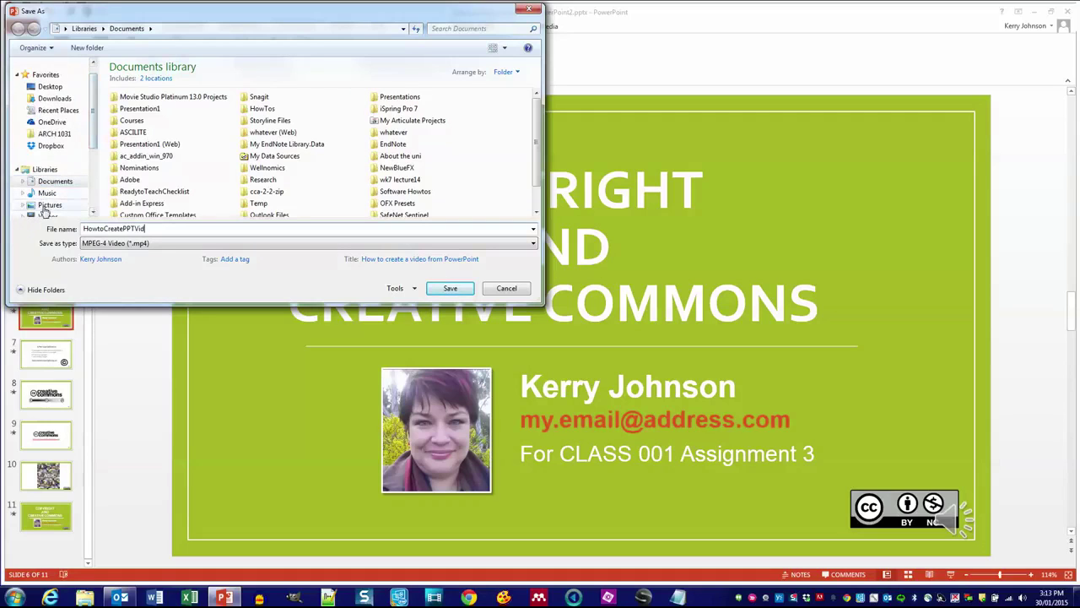
pyautogui.scroll(-1, 96, 121)
pyautogui.click(48, 182)
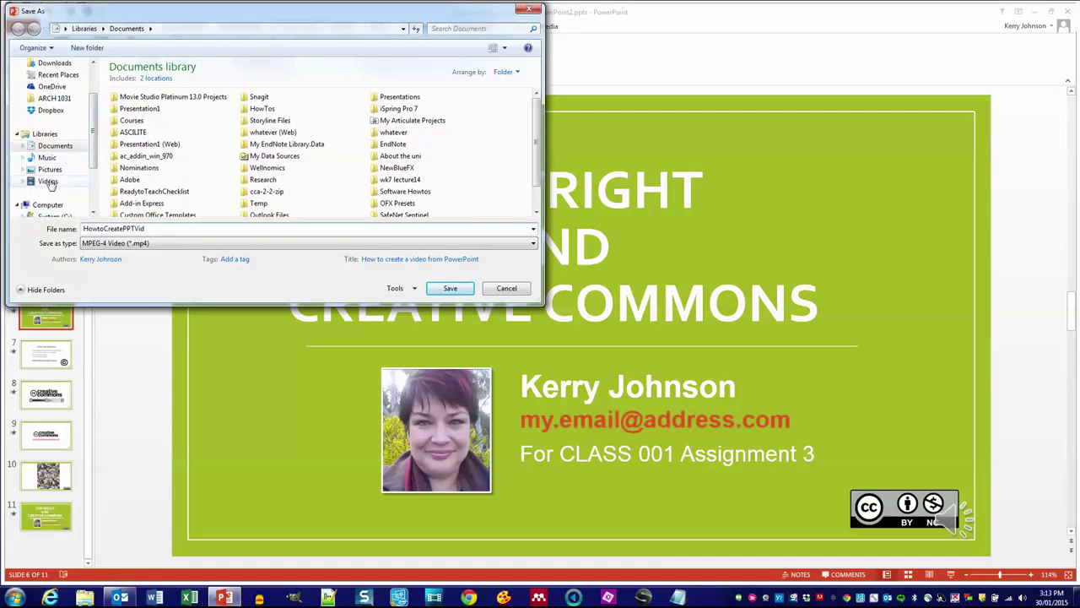
pyautogui.click(450, 287)
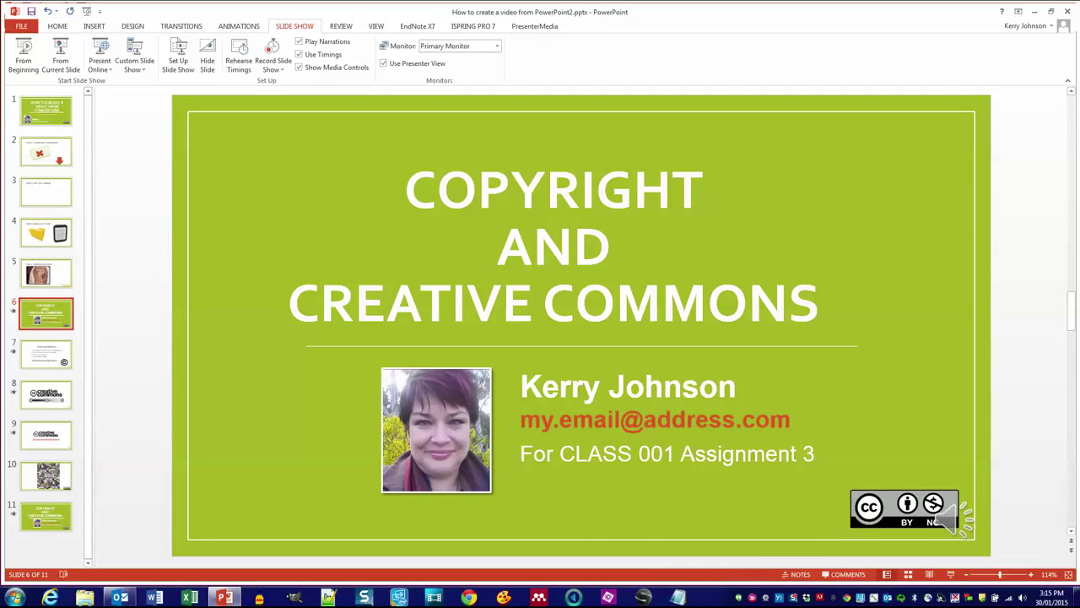
# Switch to Windows Explorer and open HowtoCreatePPTVid.mp4 from the Videos library in the media player
pyautogui.click(84, 598)
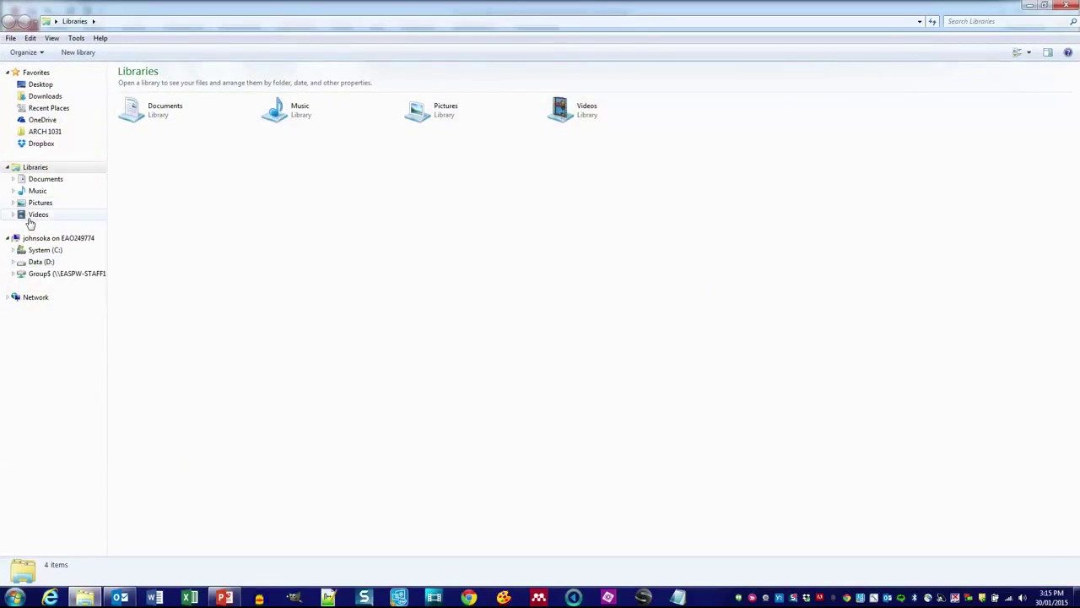
pyautogui.click(33, 216)
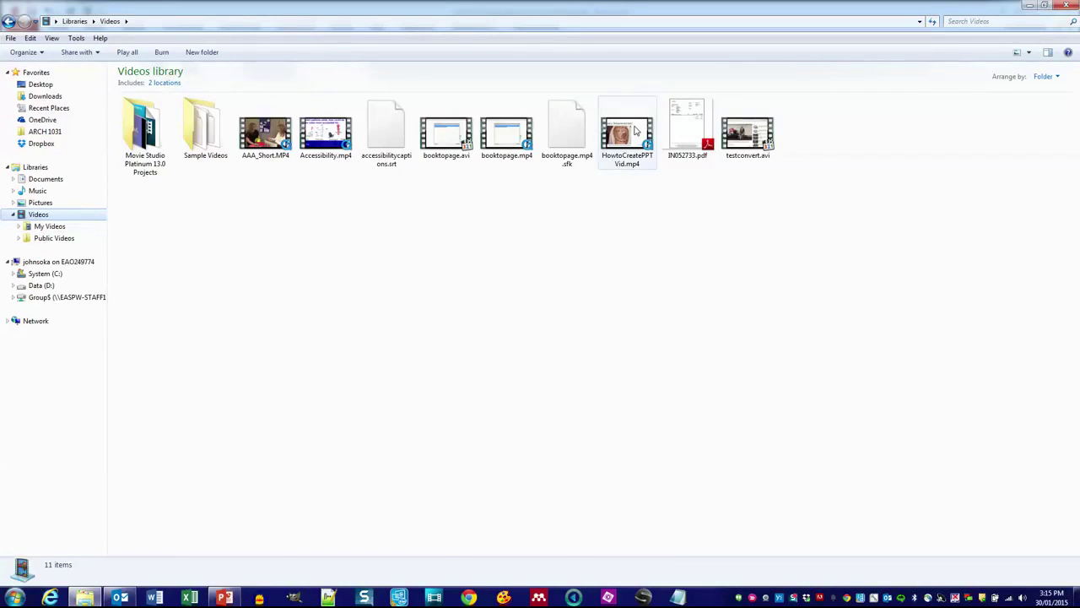
pyautogui.click(634, 131)
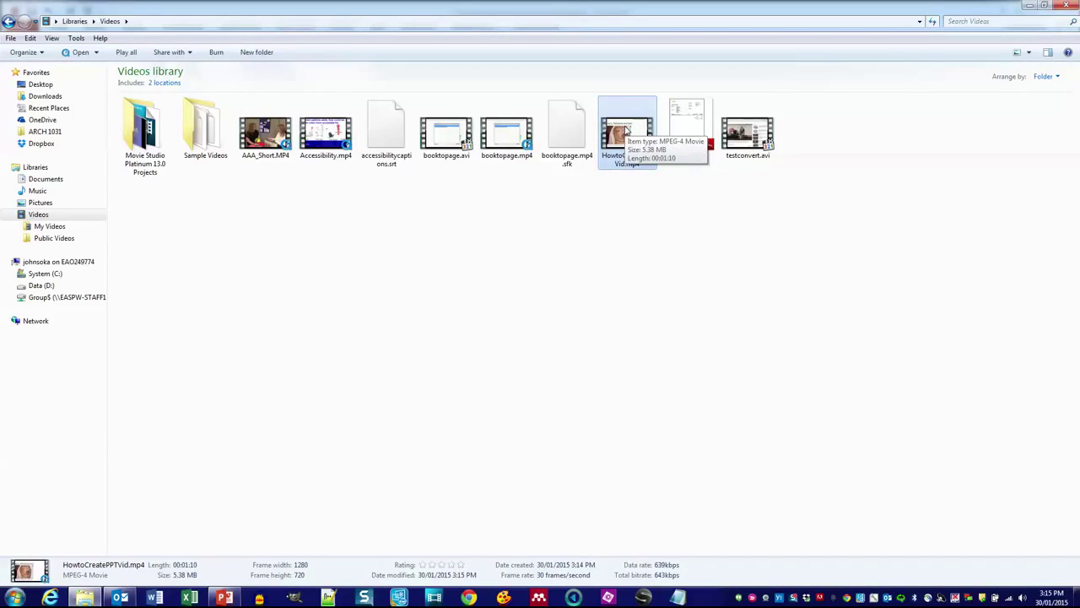
pyautogui.doubleClick(627, 128)
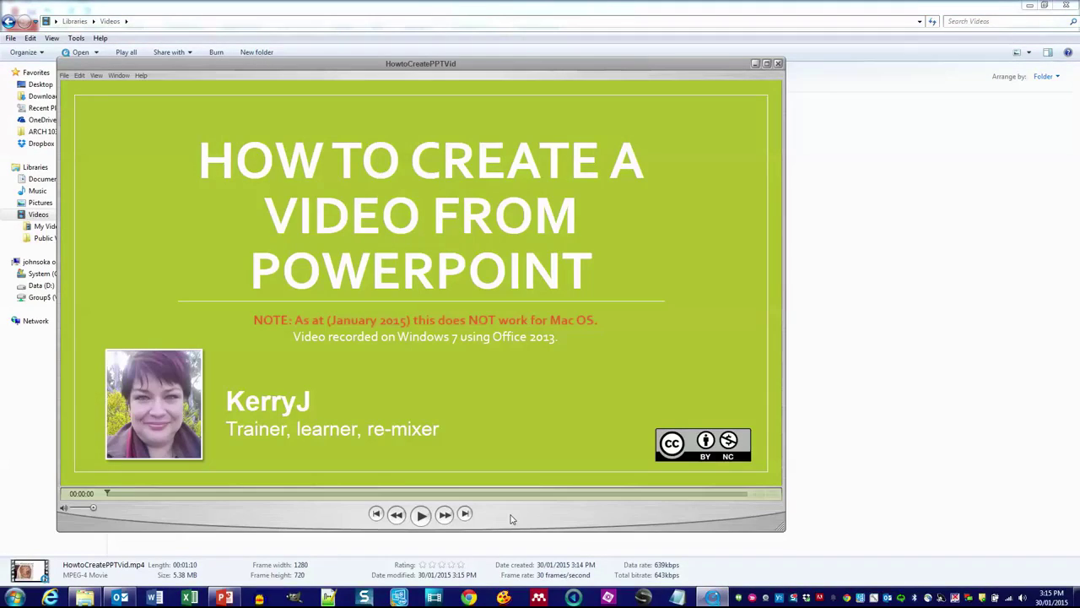